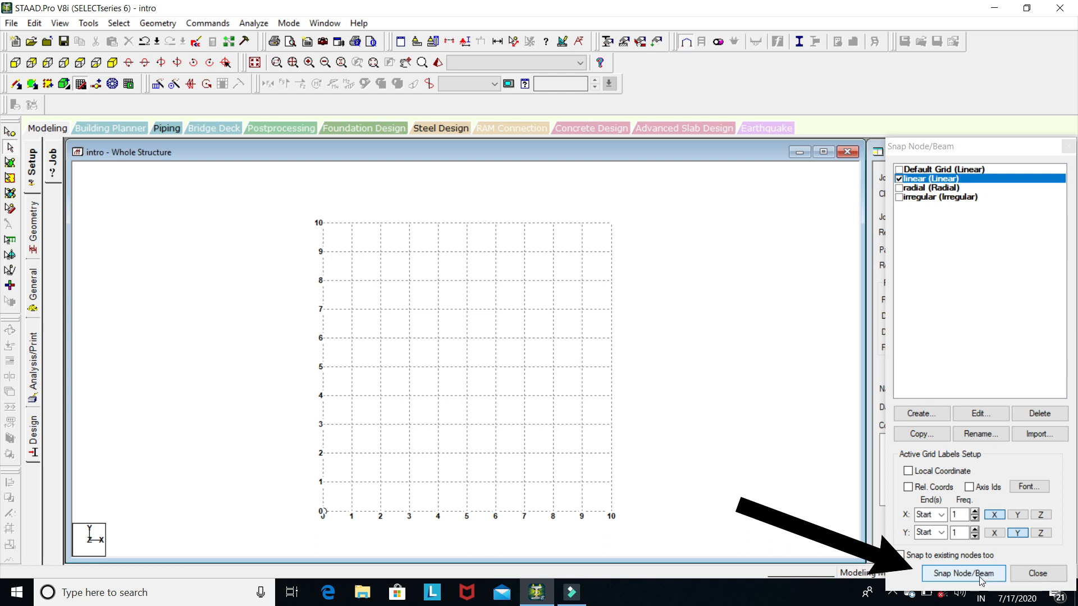
Step: Draw a chain of snapped beams on the linear grid through (6,0), (0,4), (6,9), (8,4), (1,9) and (1,1)
click(942, 577)
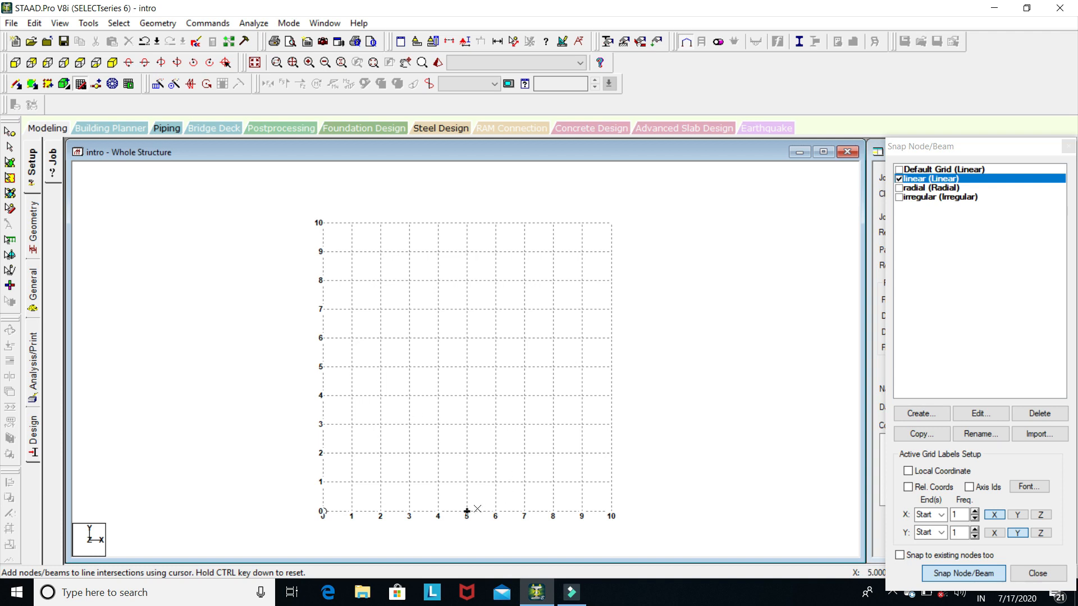
click(496, 512)
click(322, 395)
click(495, 252)
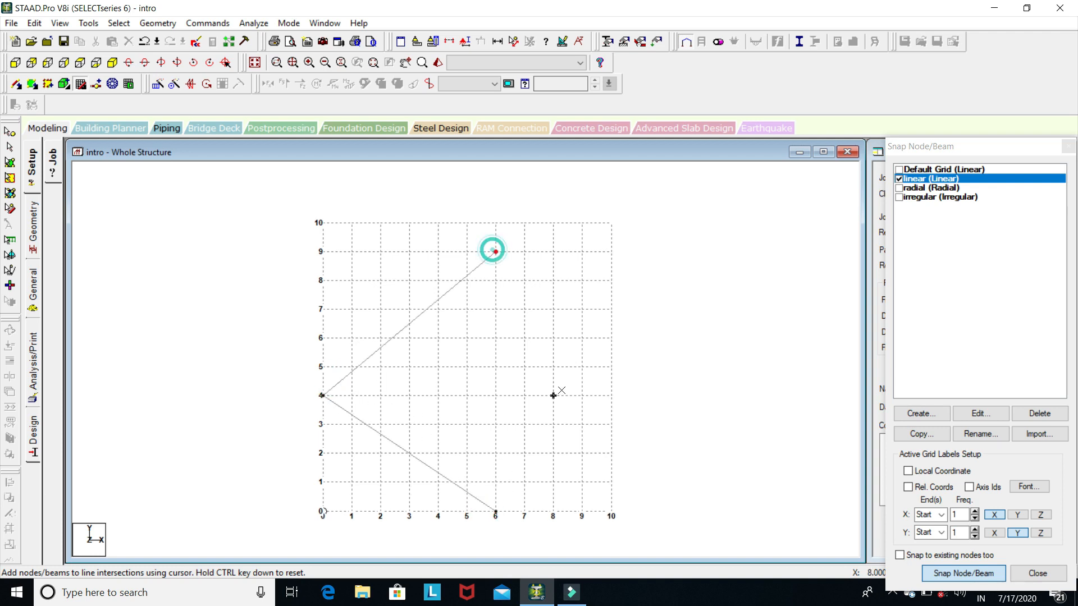
click(554, 395)
click(352, 252)
click(352, 482)
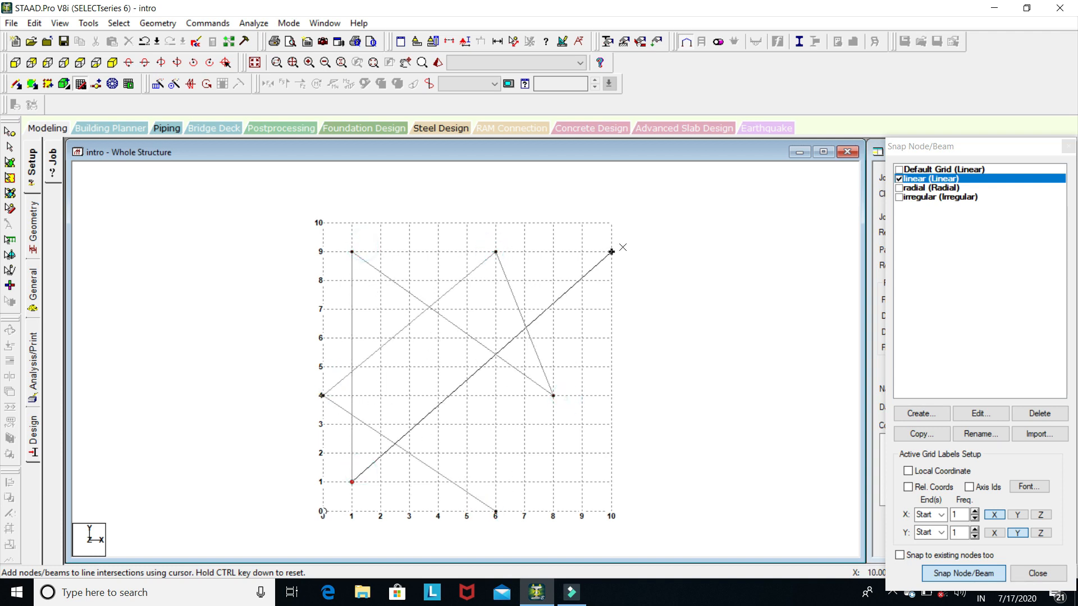
Step: Continue the beam chain from (1,1) through grid points (10,9), (9,2), (3,0), (1,6) and (7,2)
click(611, 252)
click(582, 453)
click(409, 511)
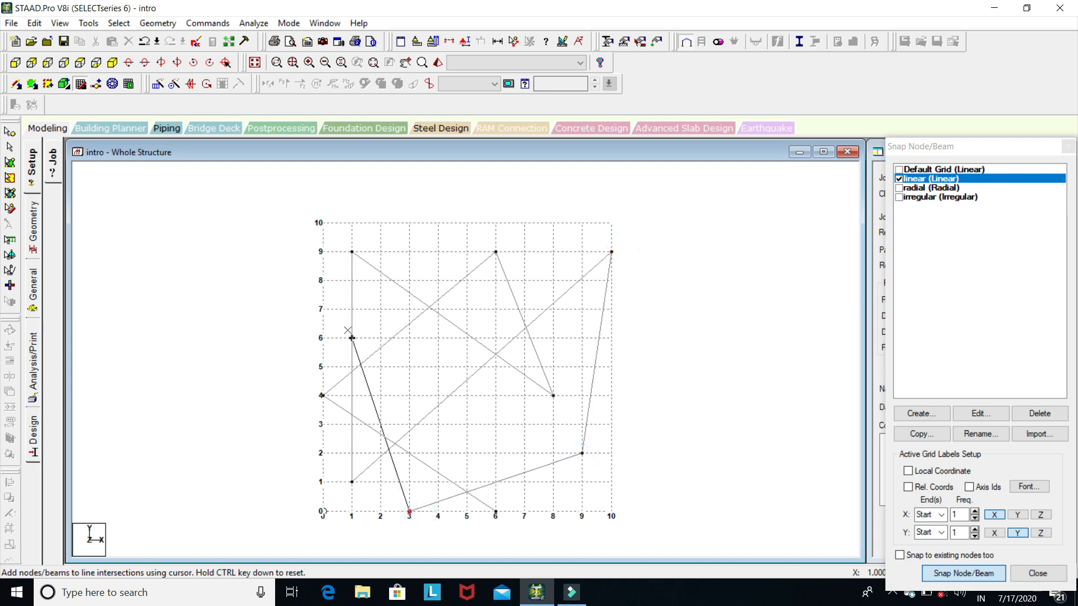
click(352, 338)
click(524, 453)
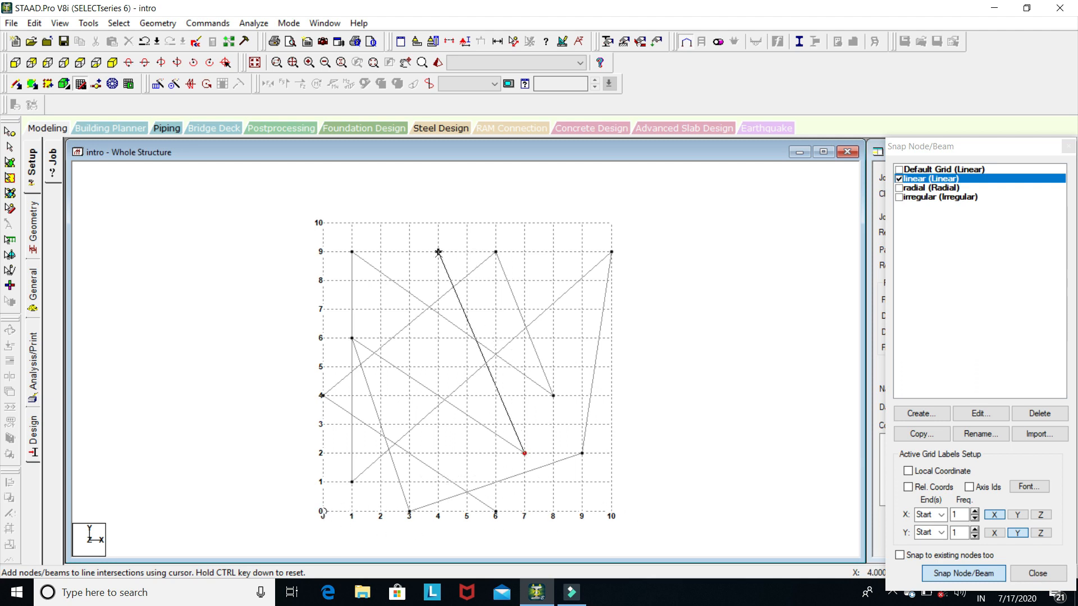
Step: Extend the beam chain from (7,2) through (3,9), (2,3), (7,3), (7,1) and (8,1), and end beam snapping
click(409, 252)
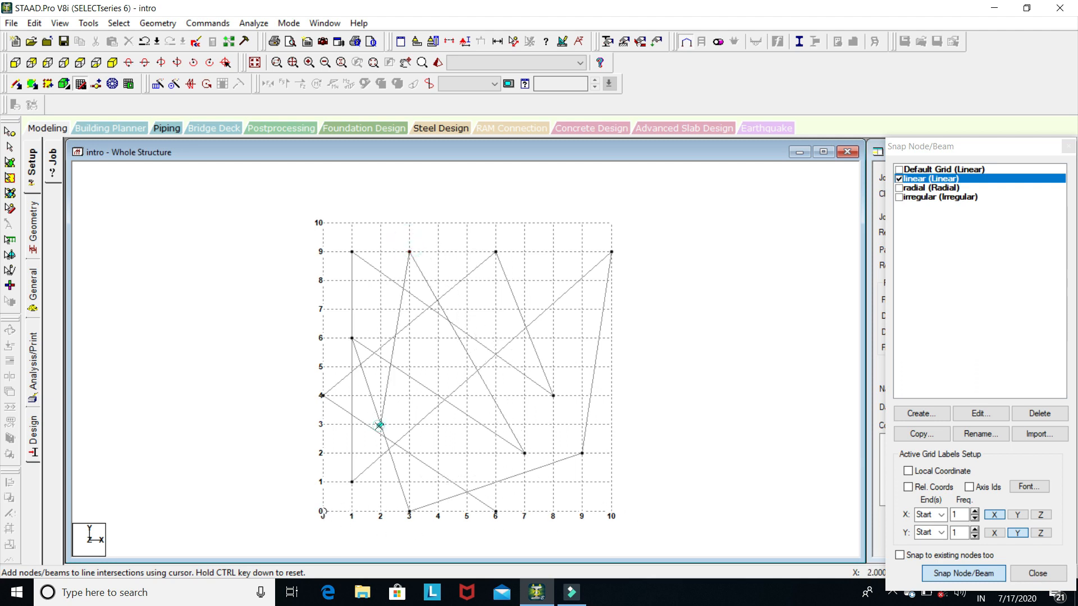
click(381, 424)
click(524, 425)
click(538, 476)
click(556, 485)
key(Escape)
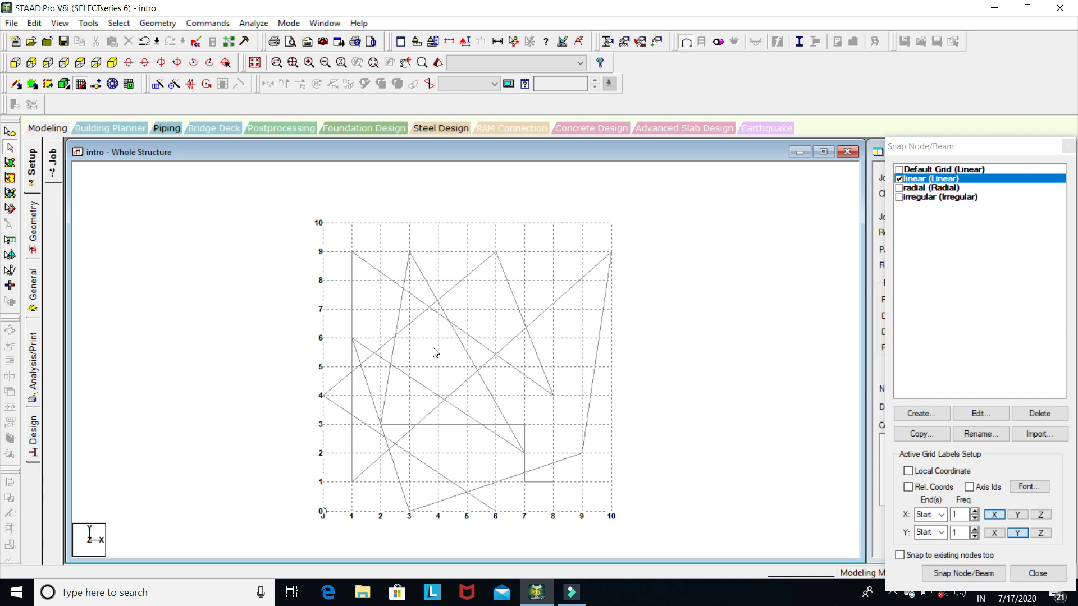
Step: Turn the snap node/beam grid off and on again
click(81, 84)
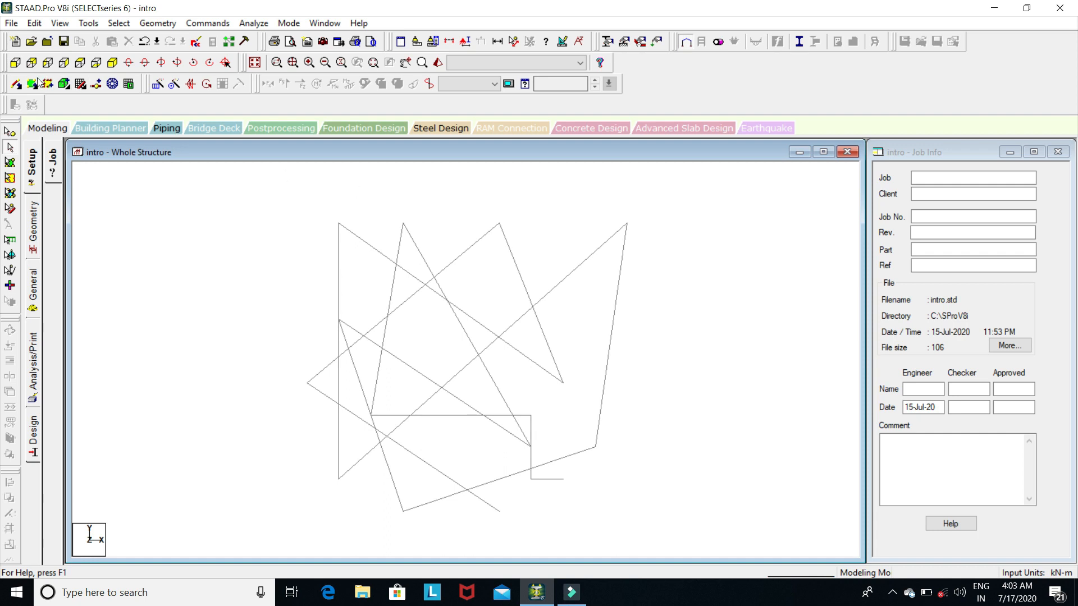
click(79, 85)
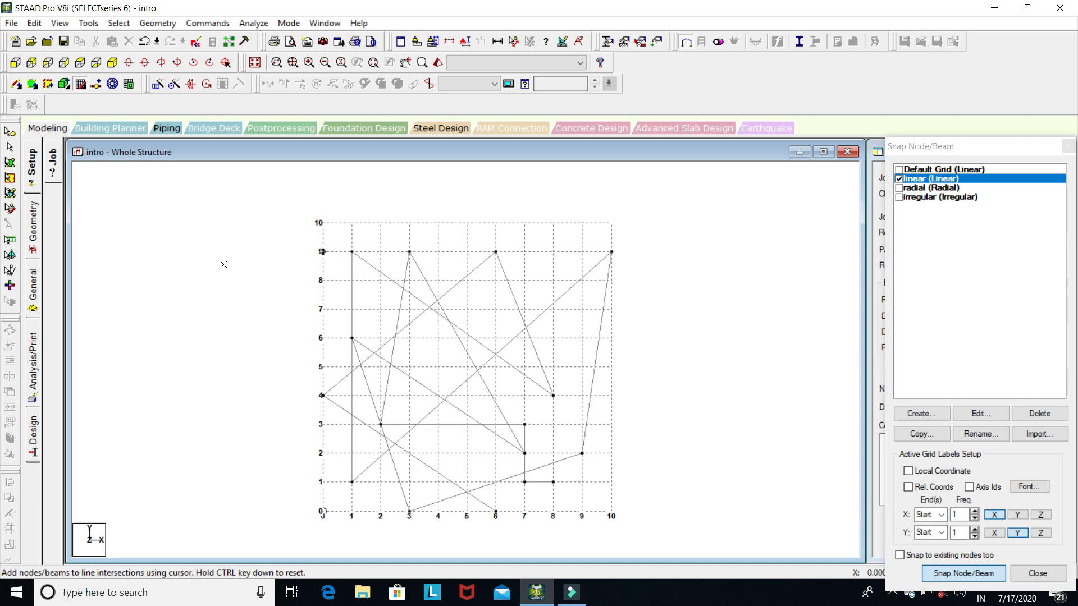
key(alt)
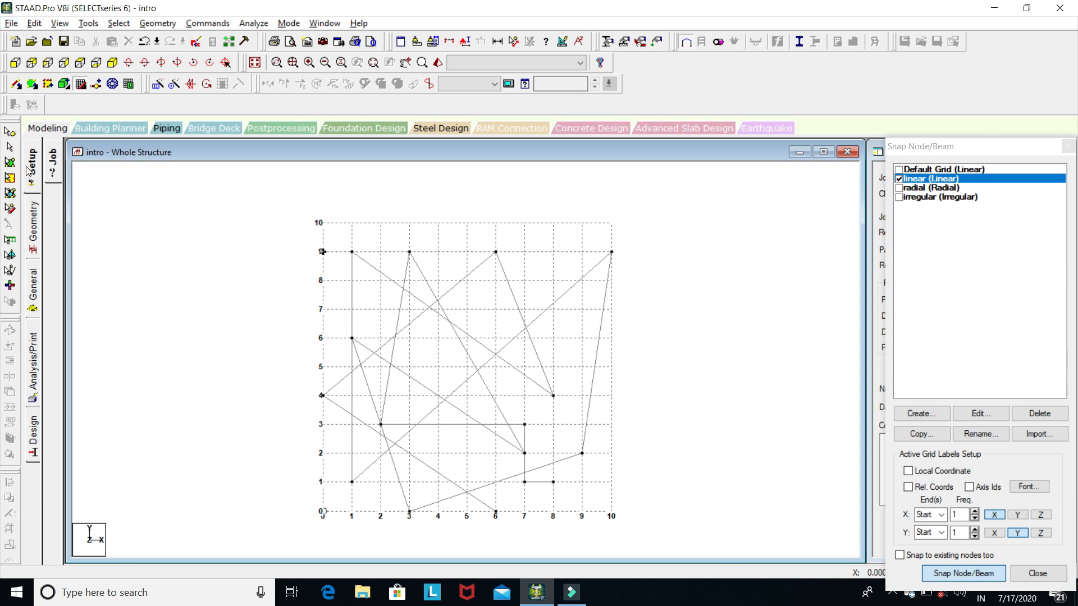
Step: Use the nodes cursor to pick individual nodes at (1,9), (3,9) and (6,9)
click(10, 132)
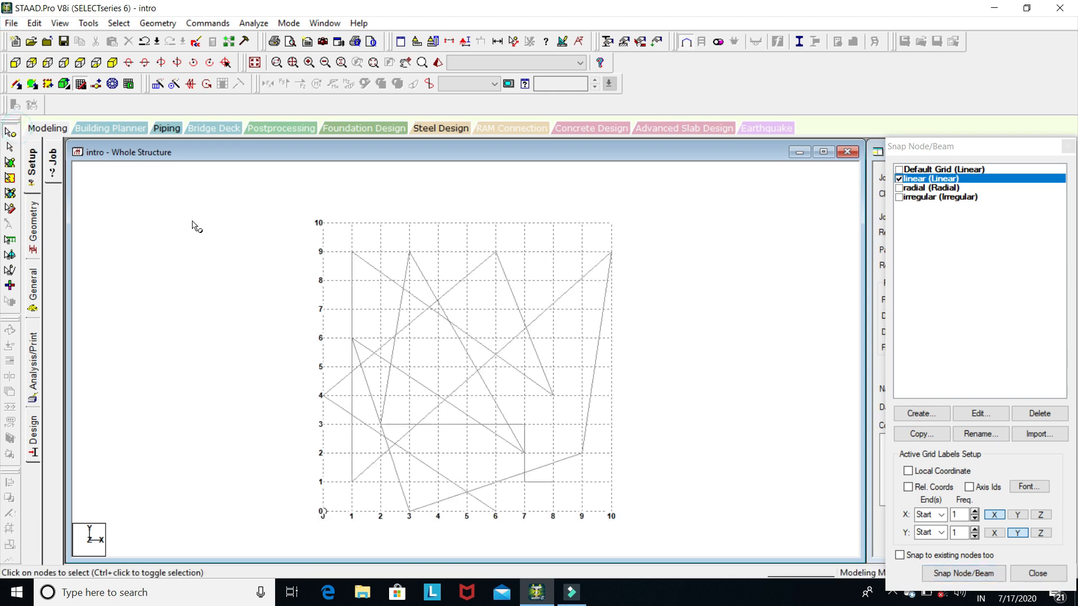
click(351, 252)
click(410, 252)
click(488, 250)
click(487, 244)
Step: Use the beams cursor to select the upper vertical beam at X 1 and the diagonal from (1,9) to (8,4), and clear the selection
click(9, 149)
click(352, 314)
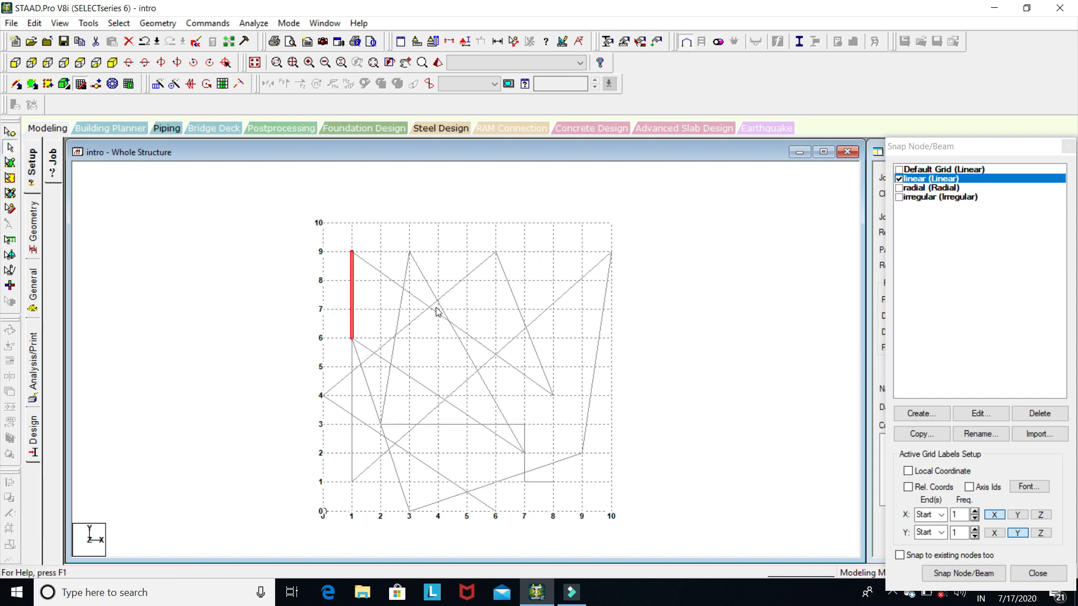
click(507, 363)
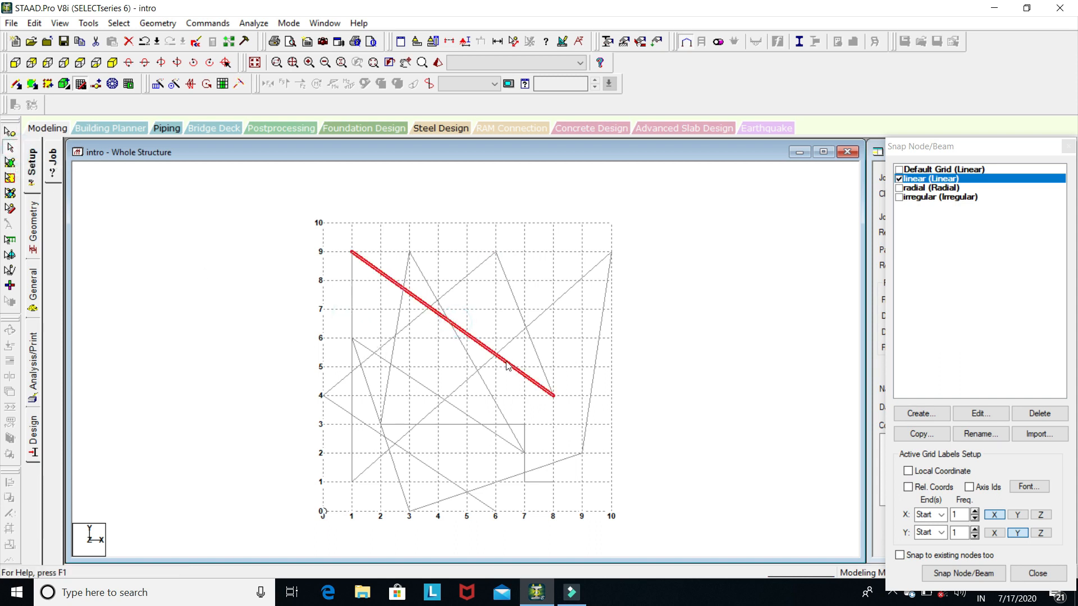
key(F10)
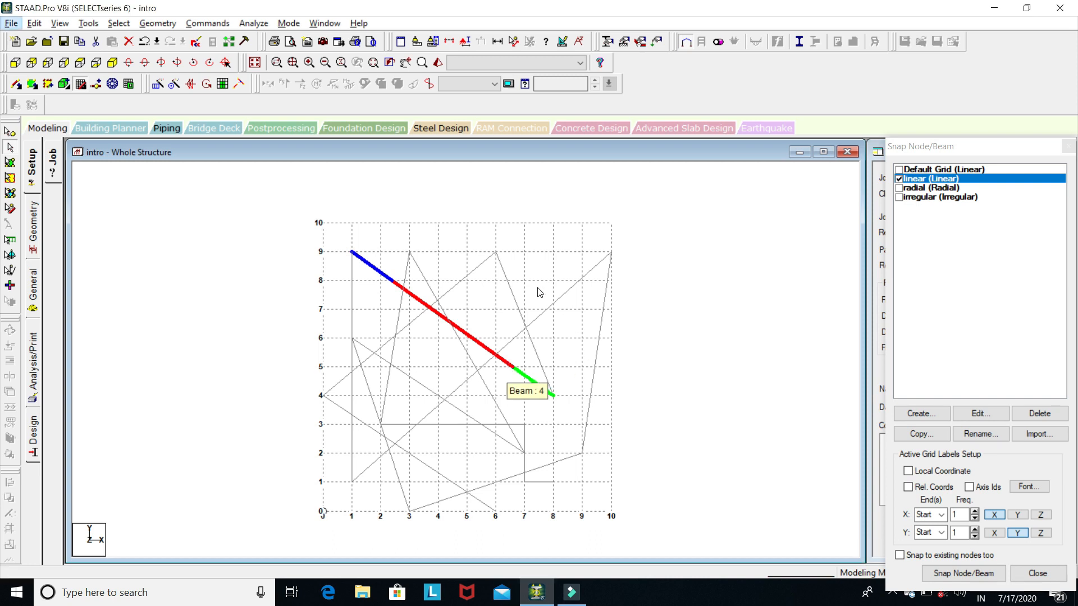
click(667, 428)
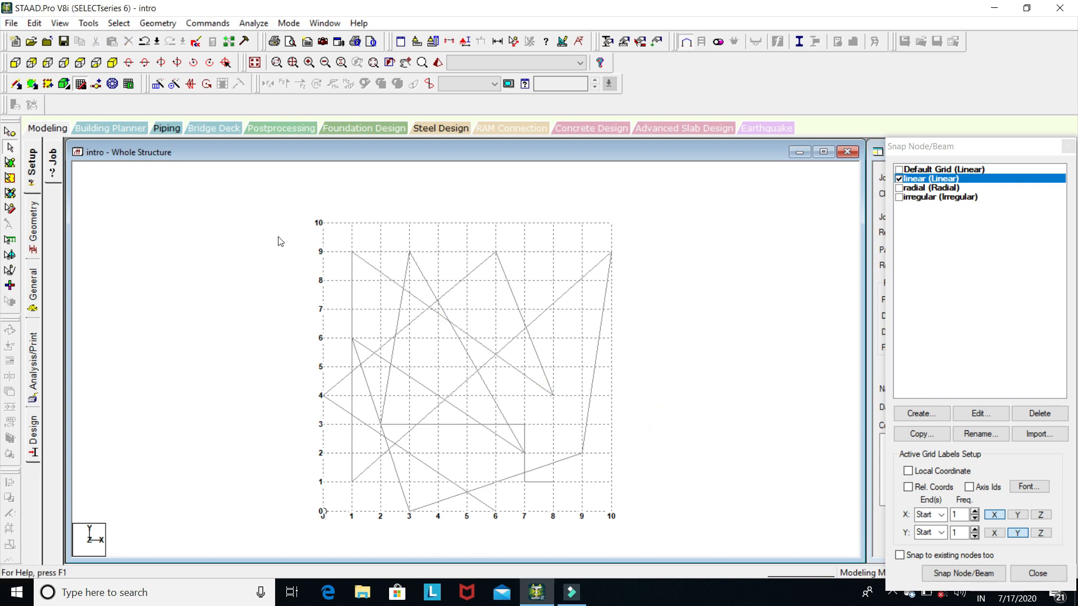
Step: Select all beams on the grid and delete them together with their unattached nodes
drag(261, 205, 670, 529)
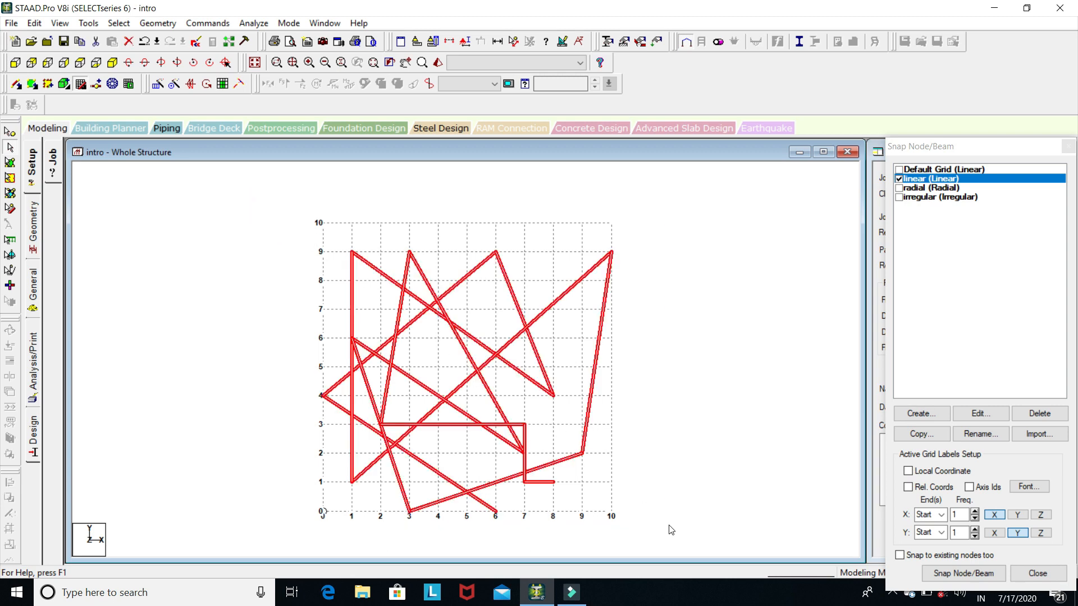
key(Delete)
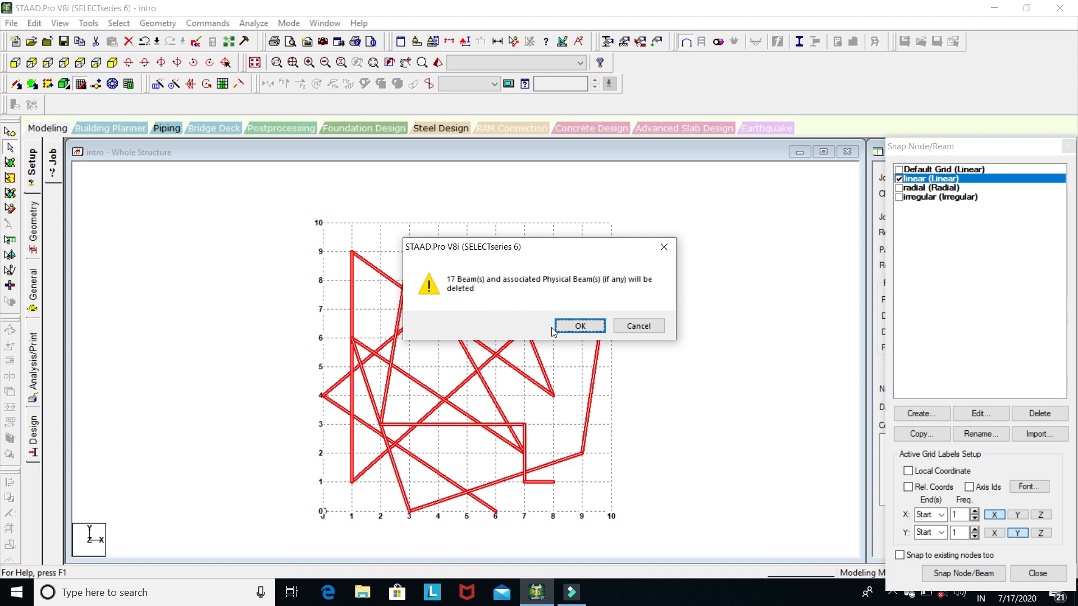
click(582, 326)
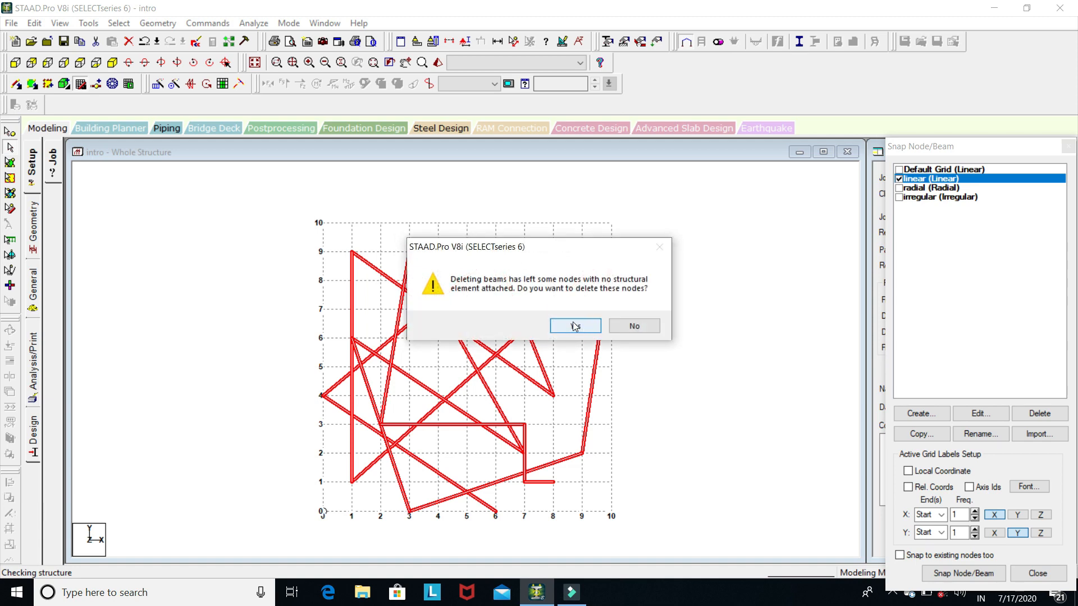
click(564, 327)
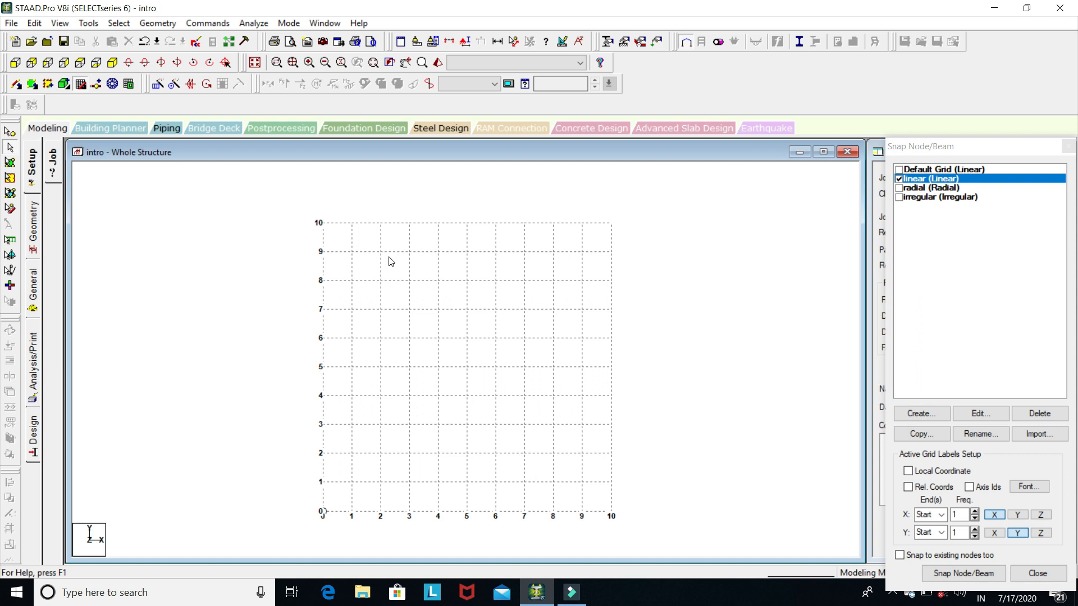
key(alt)
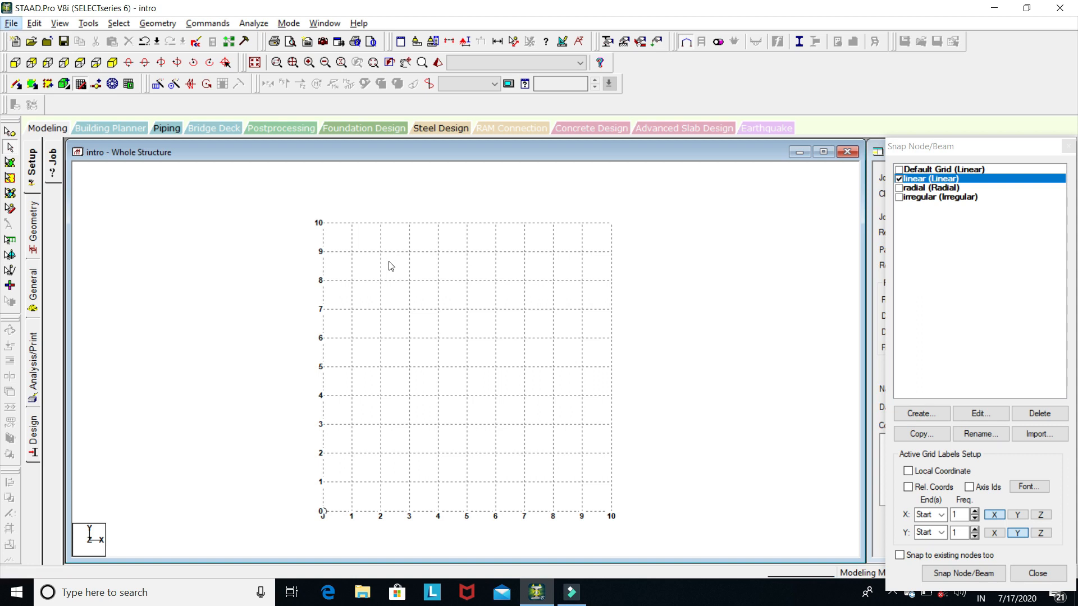
click(162, 23)
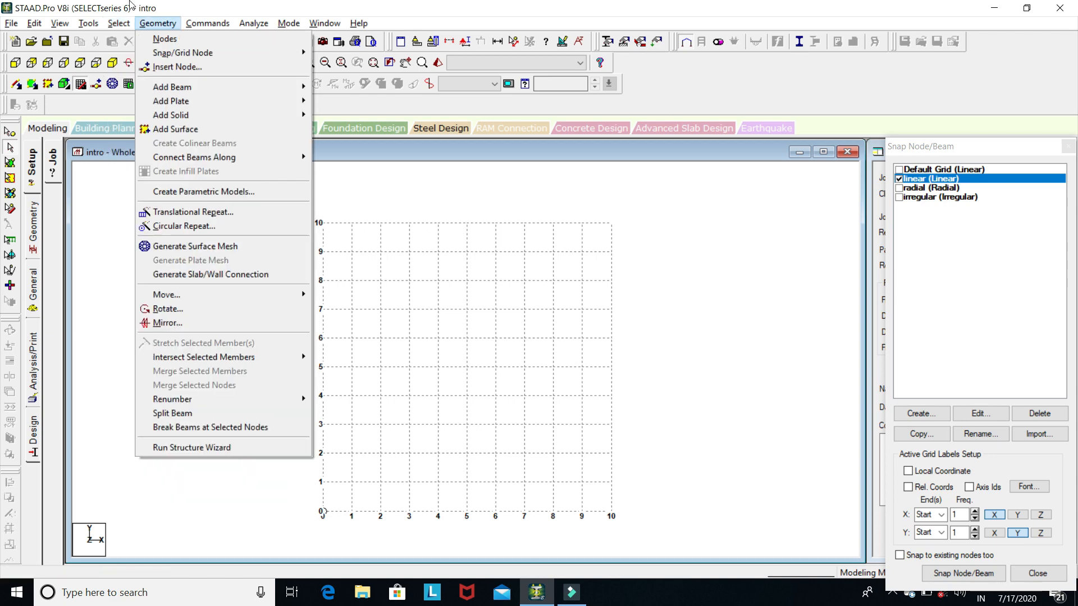
click(386, 199)
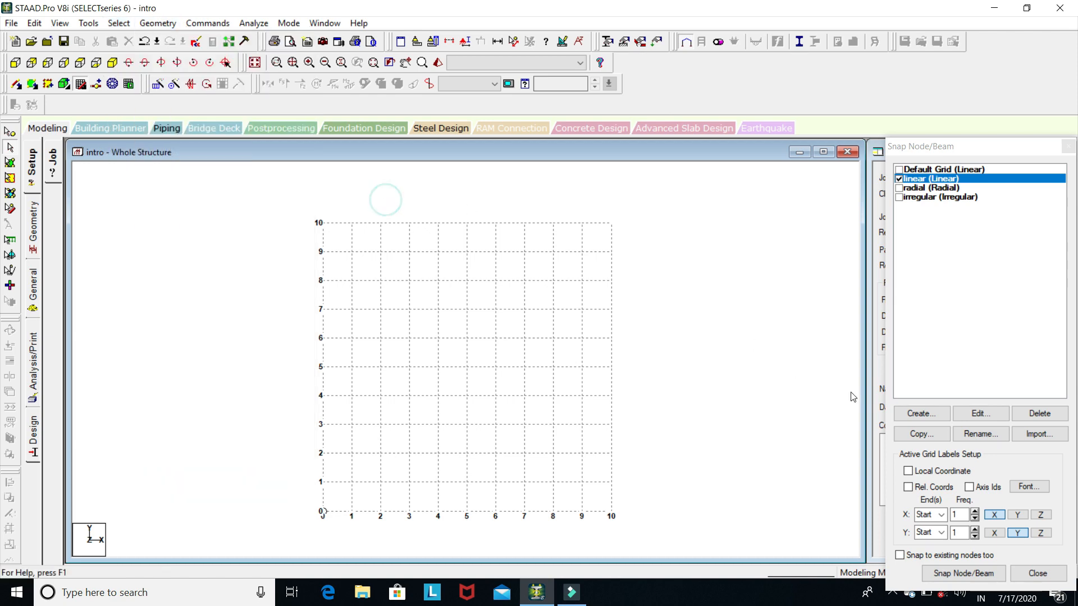
Step: Draw snapped beams on the empty linear grid through points (9,0), (2,5), (6,10) and (10,4)
click(964, 573)
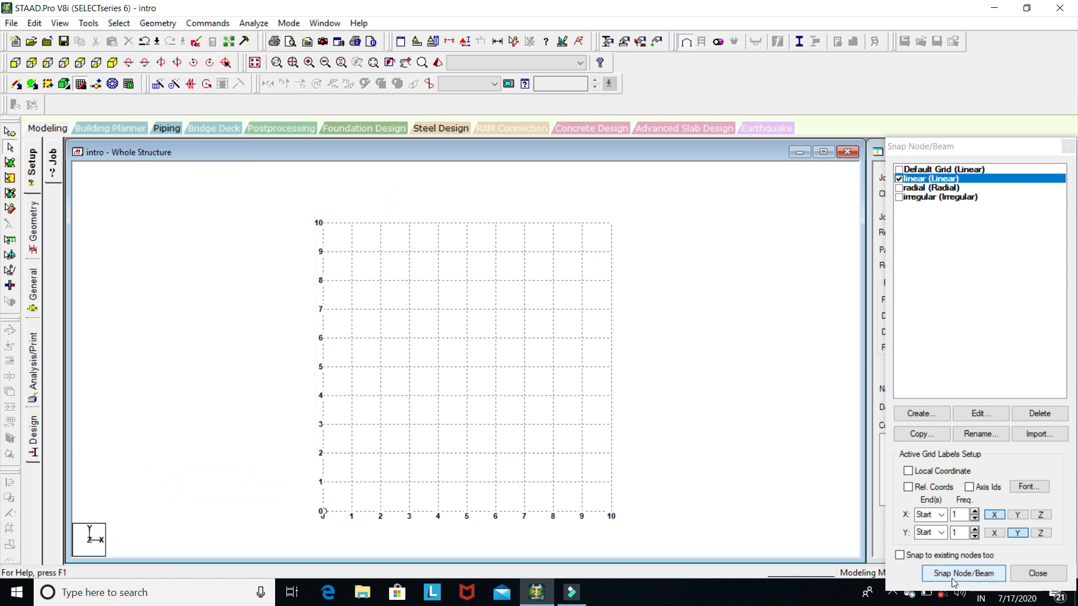
click(581, 510)
click(376, 372)
click(484, 217)
click(617, 403)
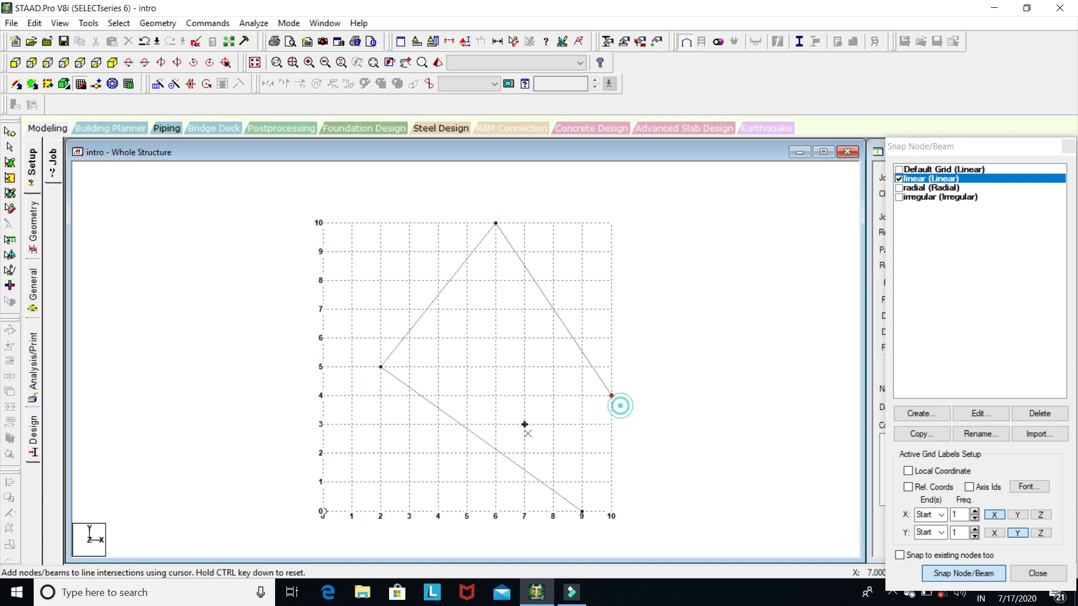
Step: Continue the beams from (10,4) through (3,1), (1,9), (10,7), (6,1), (1,2) and (7,6), and end beam snapping
click(401, 492)
click(621, 312)
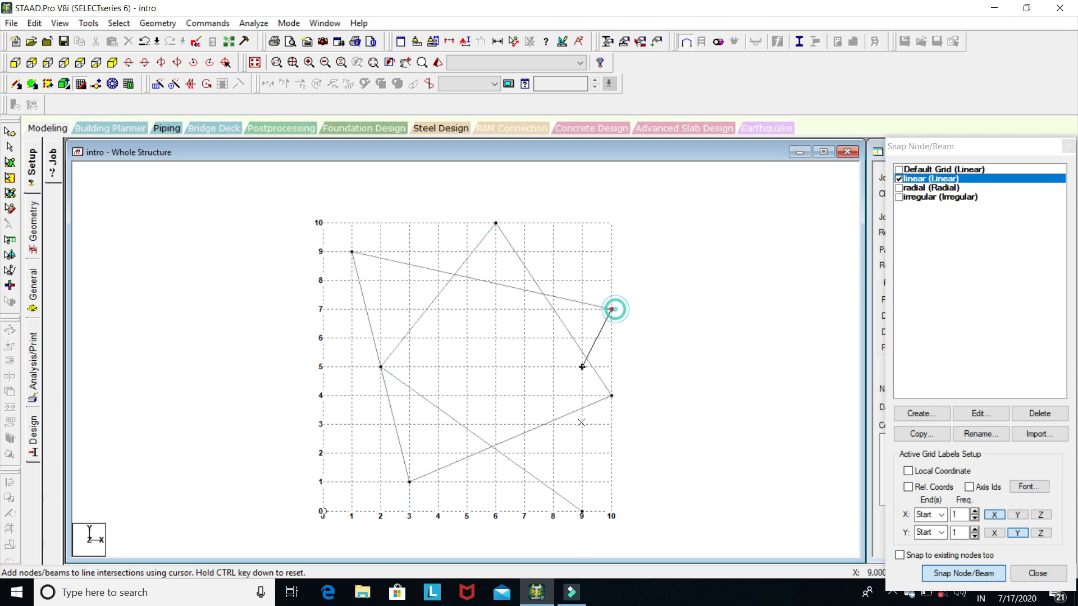
click(502, 494)
click(360, 447)
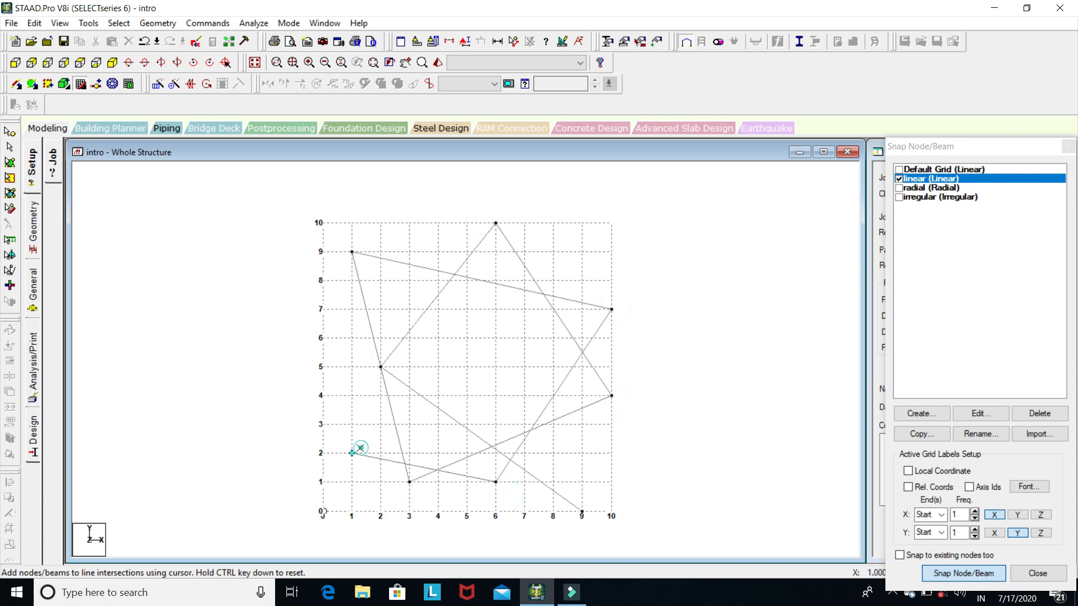
click(533, 351)
key(Escape)
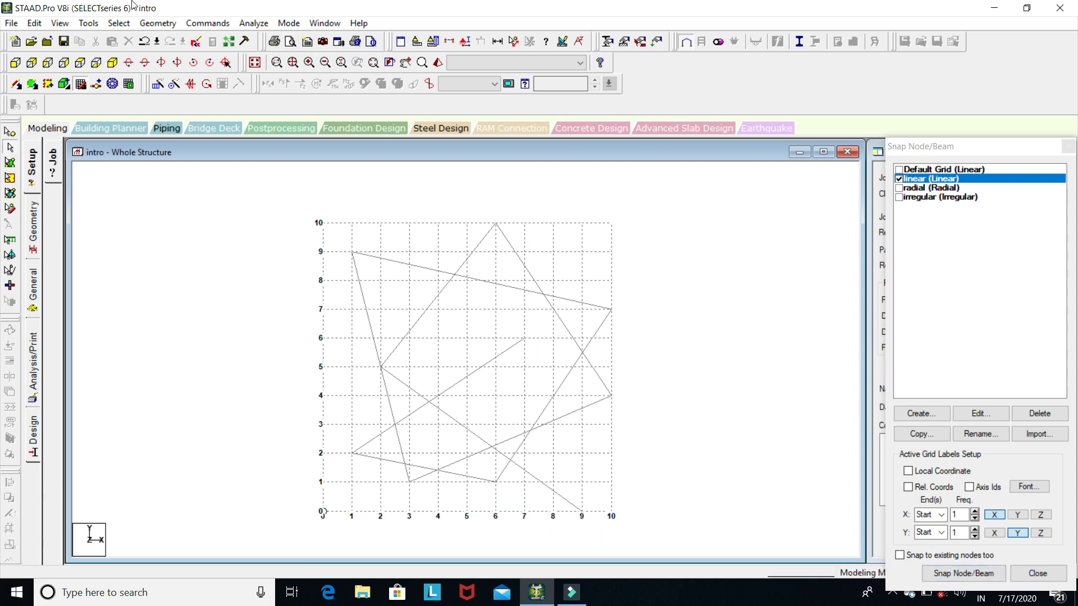
Step: Accept the auto save and save the modified structure under its current file
click(163, 24)
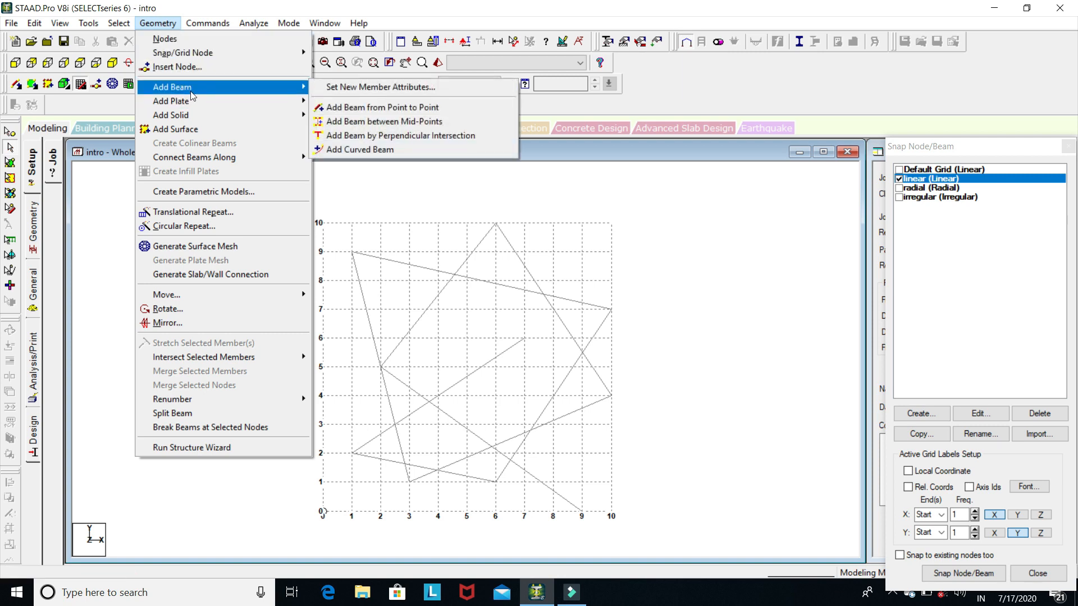
mouse_move(192, 89)
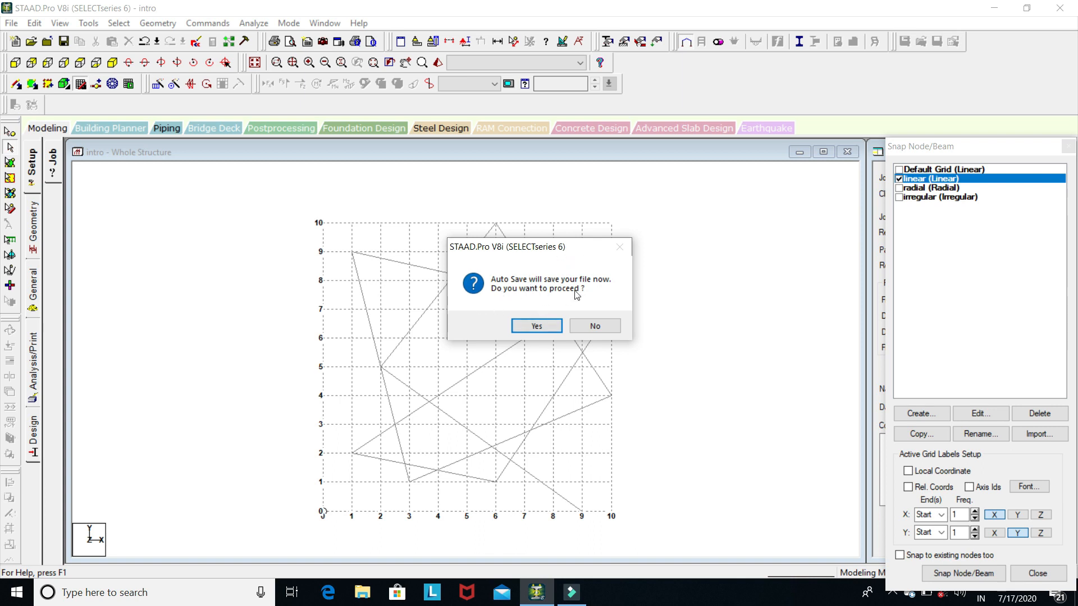
click(538, 326)
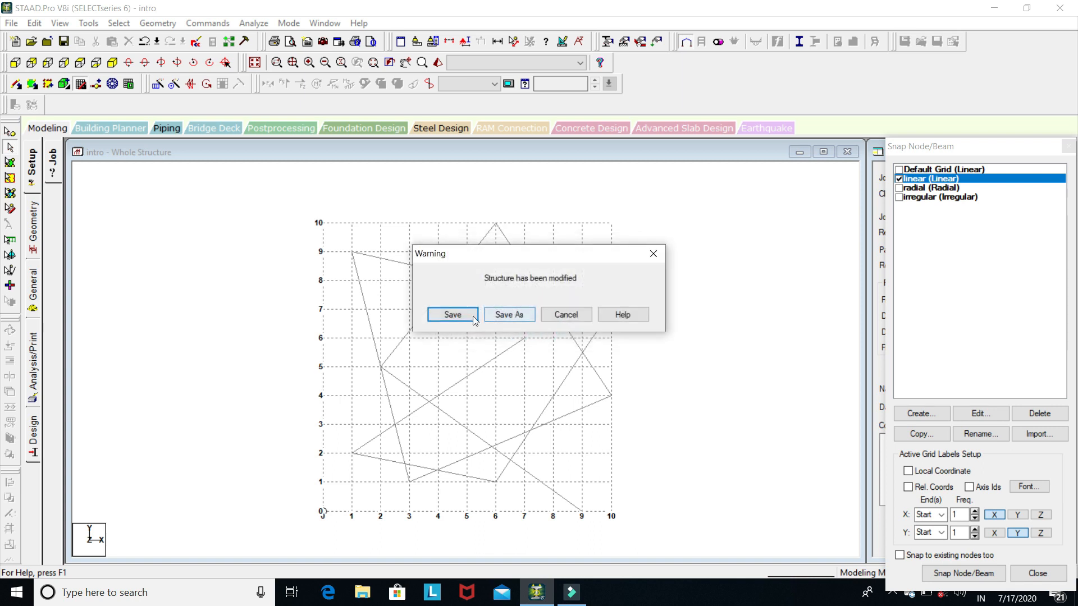
click(468, 315)
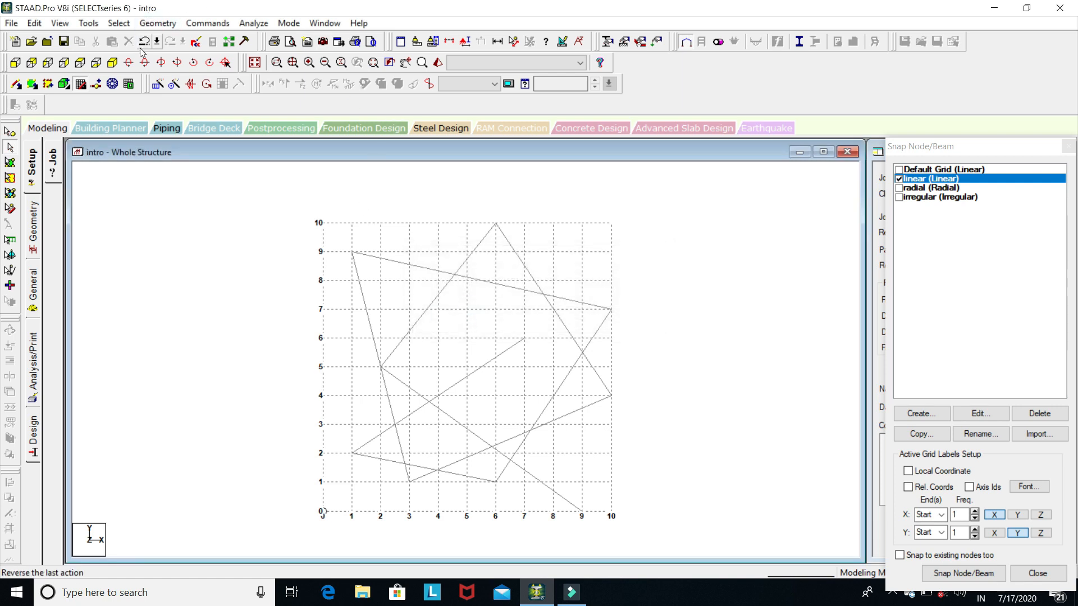
Step: Add point-to-point beams from node (1,9) to node (7,6) and from node (6,10) to node (10,7)
click(158, 23)
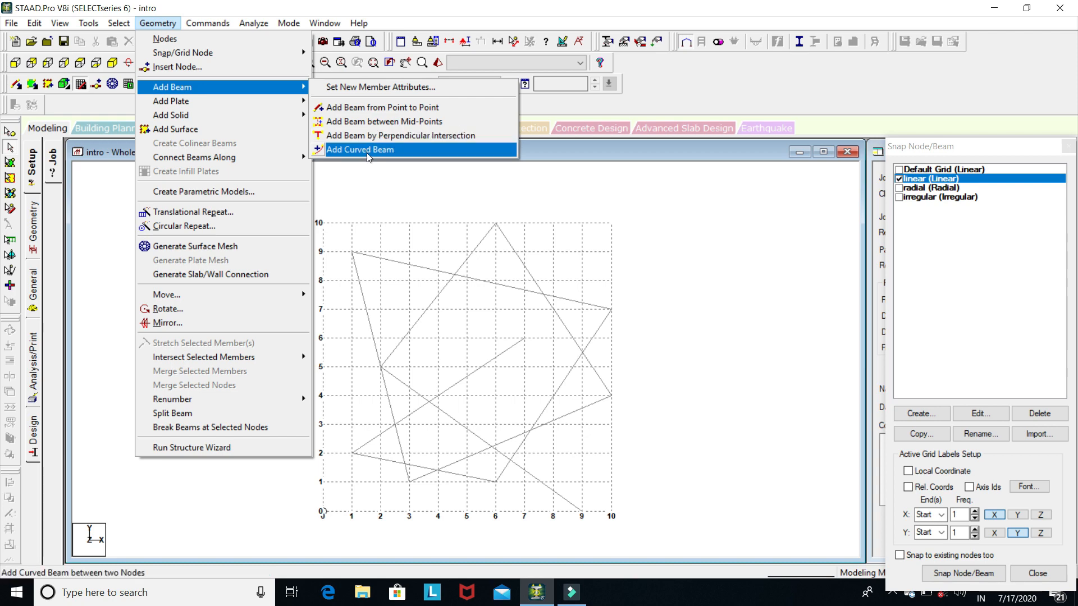
click(357, 106)
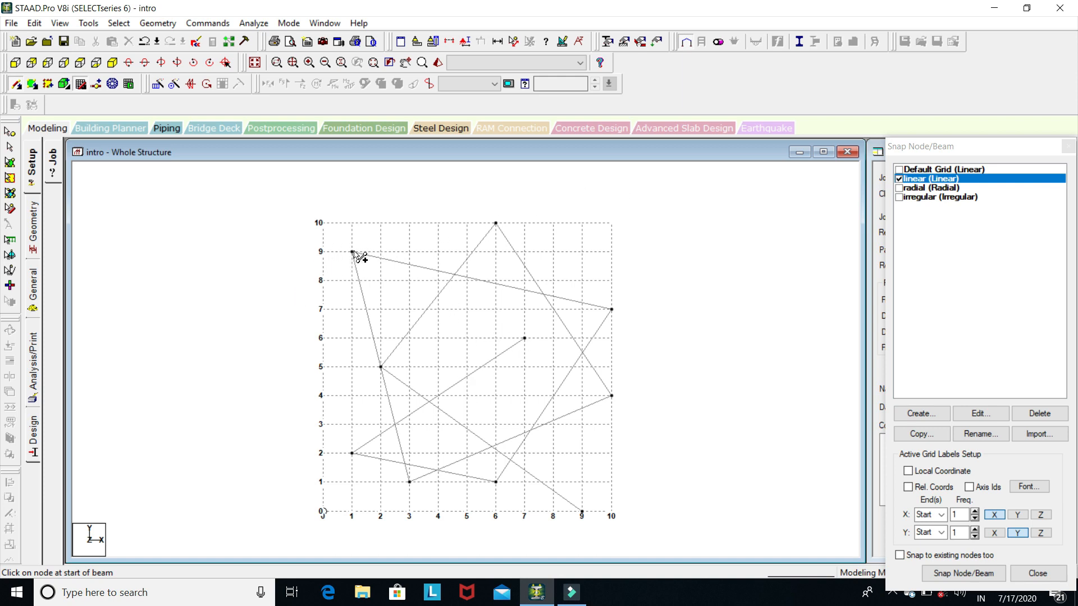
drag(352, 252, 524, 338)
drag(496, 223, 612, 309)
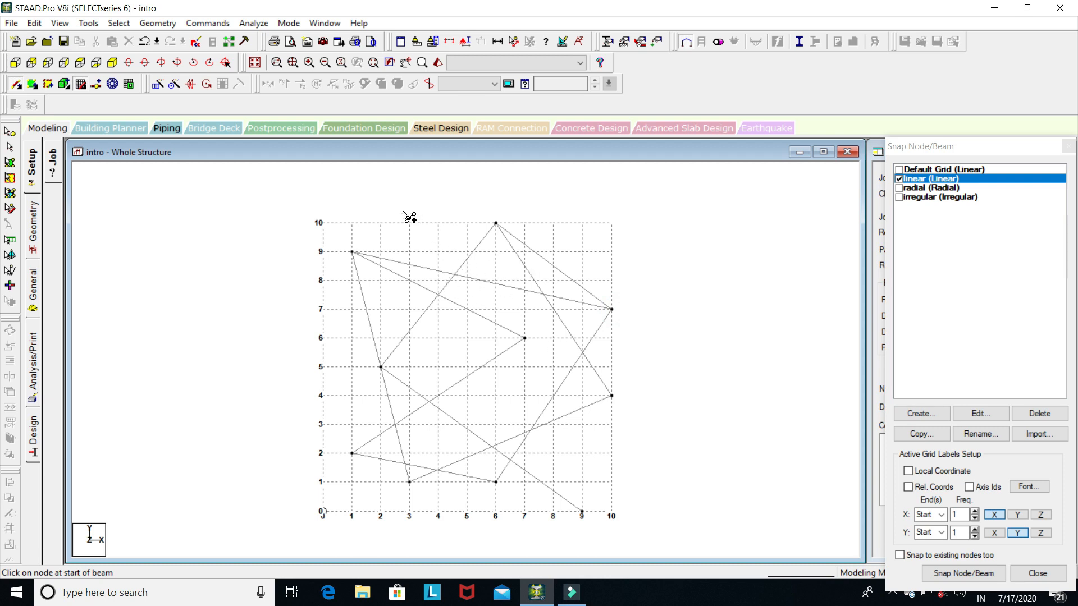
Step: Add mid-point beams from beam (6,10)-(10,7) to beam (2,5)-(6,10), and from beam (1,2)-(7,6) to beam (10,7)-(6,1)
click(157, 23)
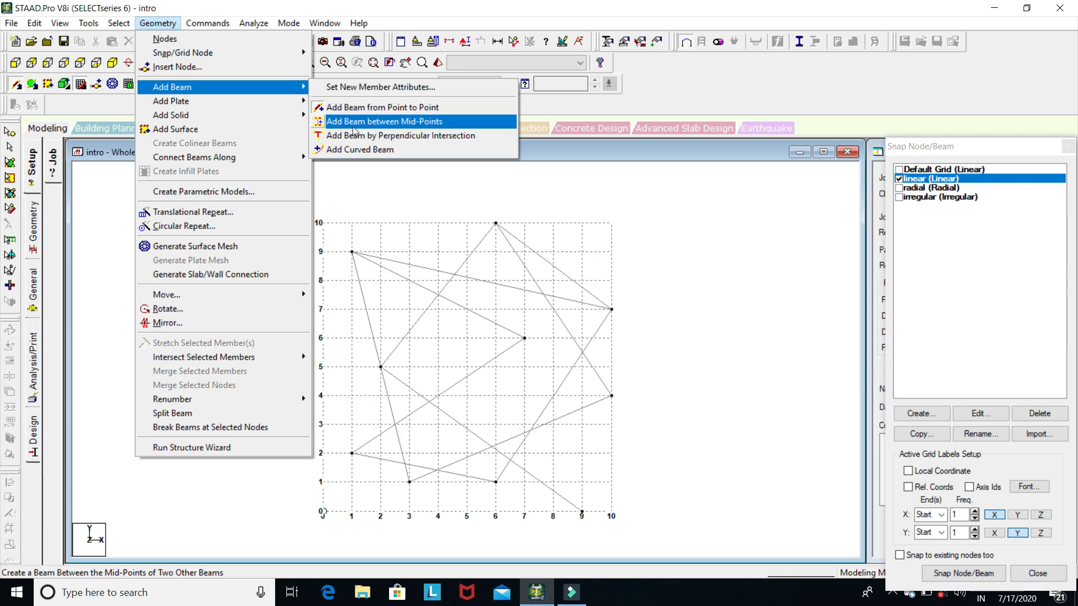
click(385, 122)
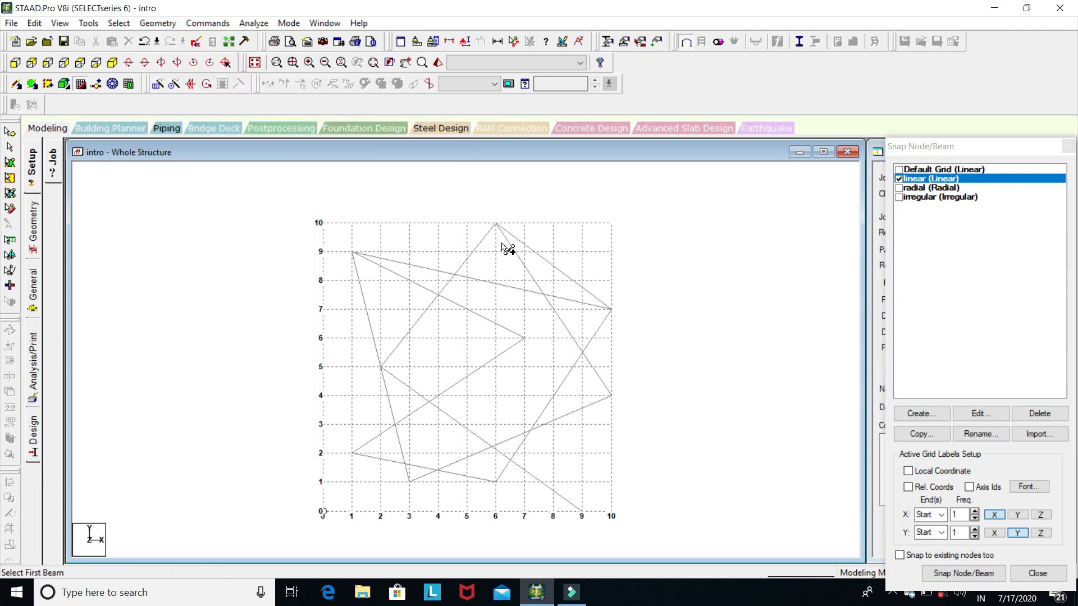
click(497, 225)
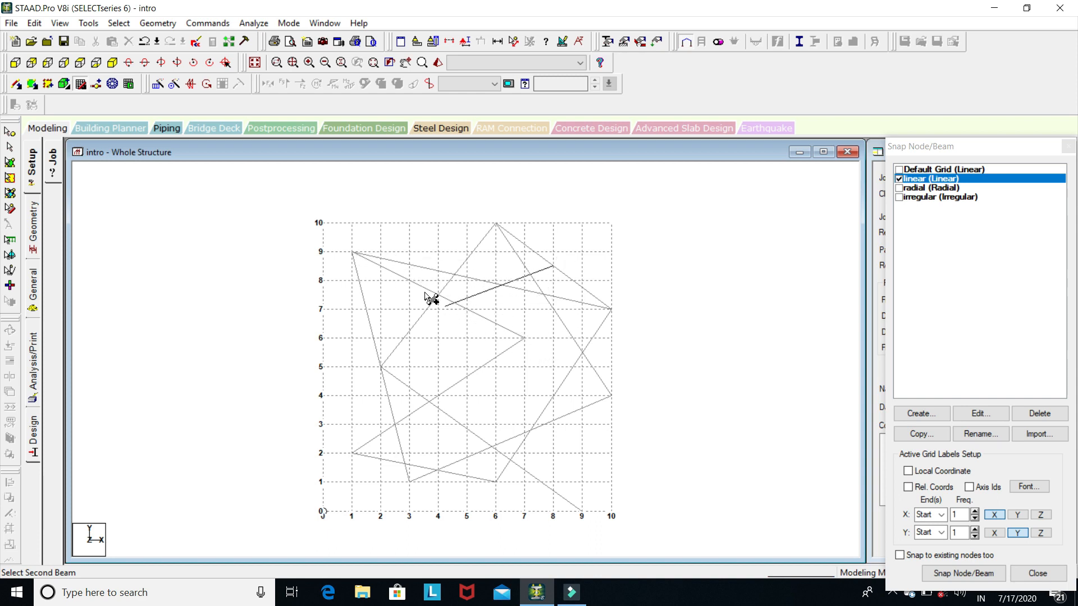
click(494, 324)
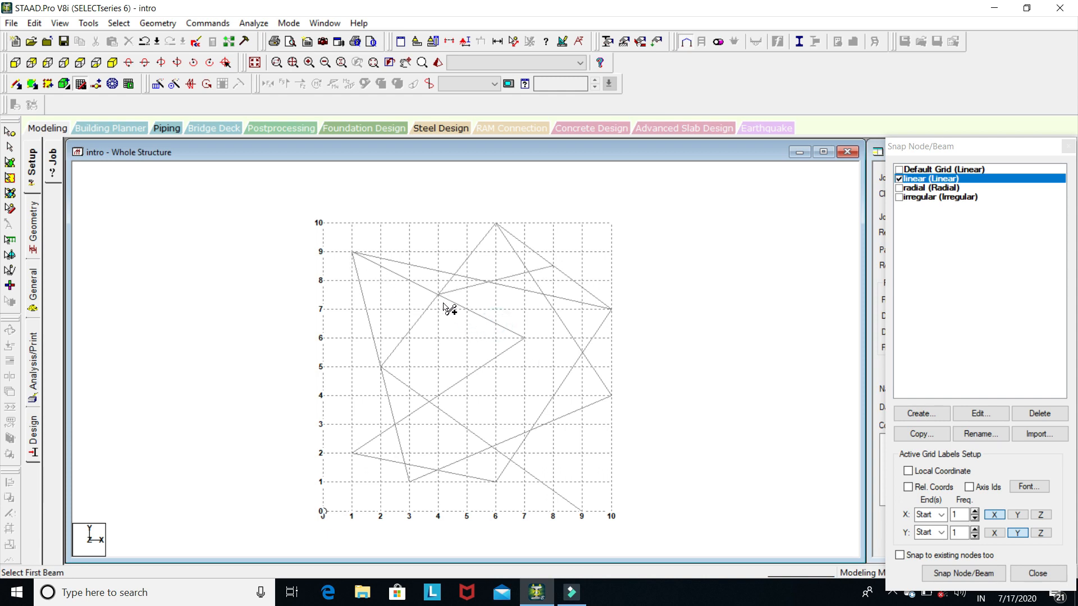
click(484, 366)
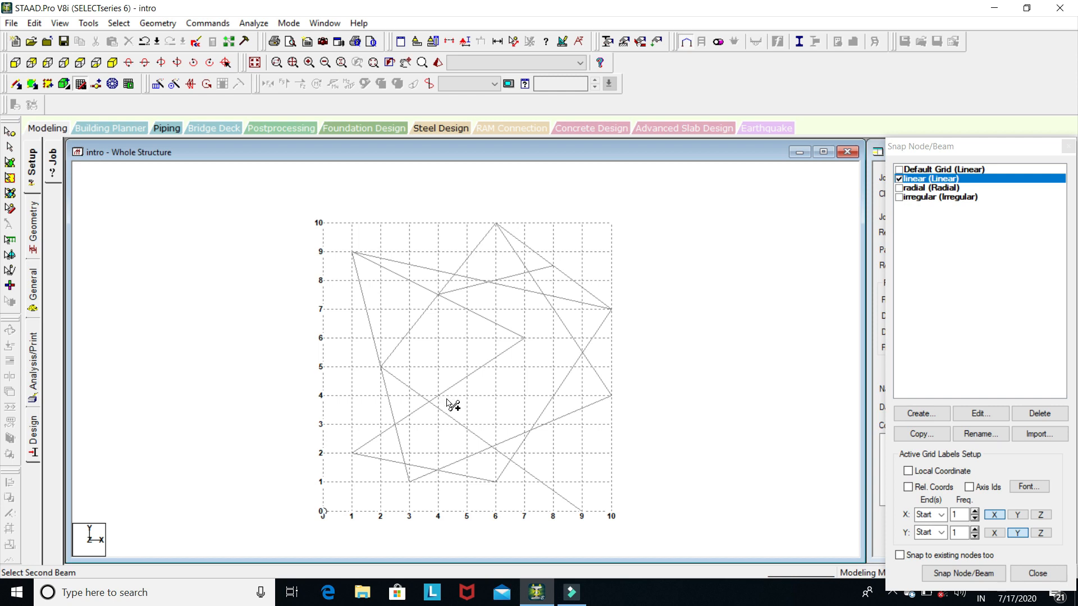
click(563, 380)
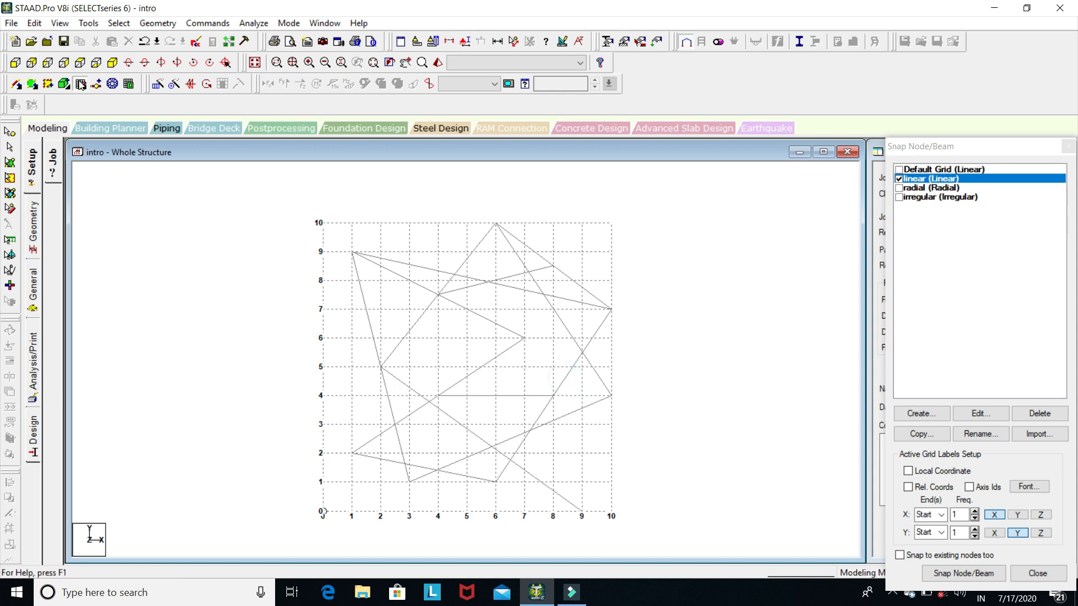
Step: Turn off the snap grid and add a mid-point beam between beams (3,1)-(10,4) and (2,5)-(9,0)
click(80, 85)
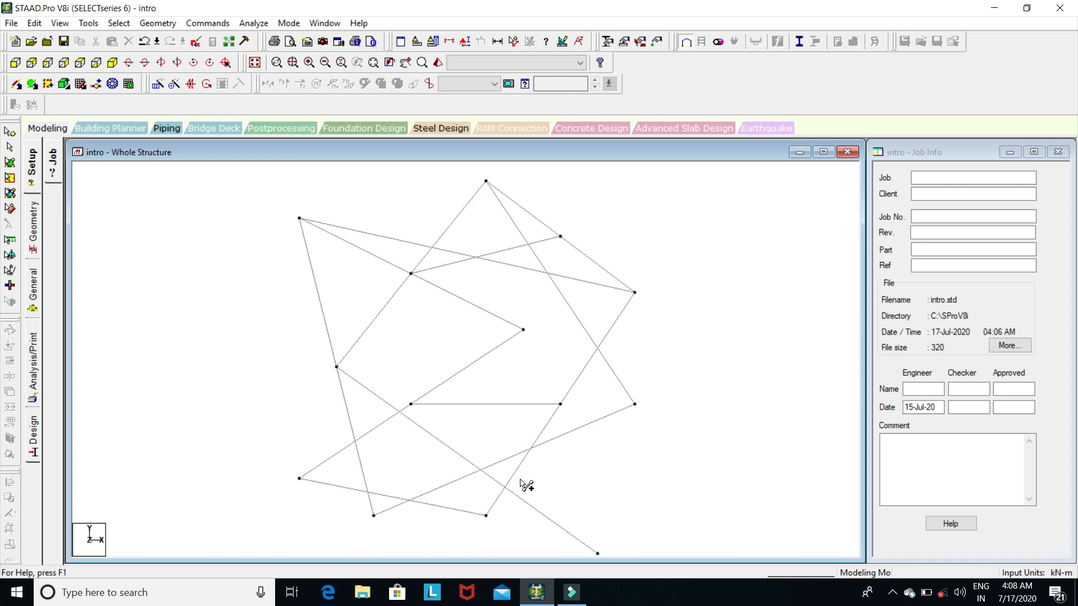
click(563, 435)
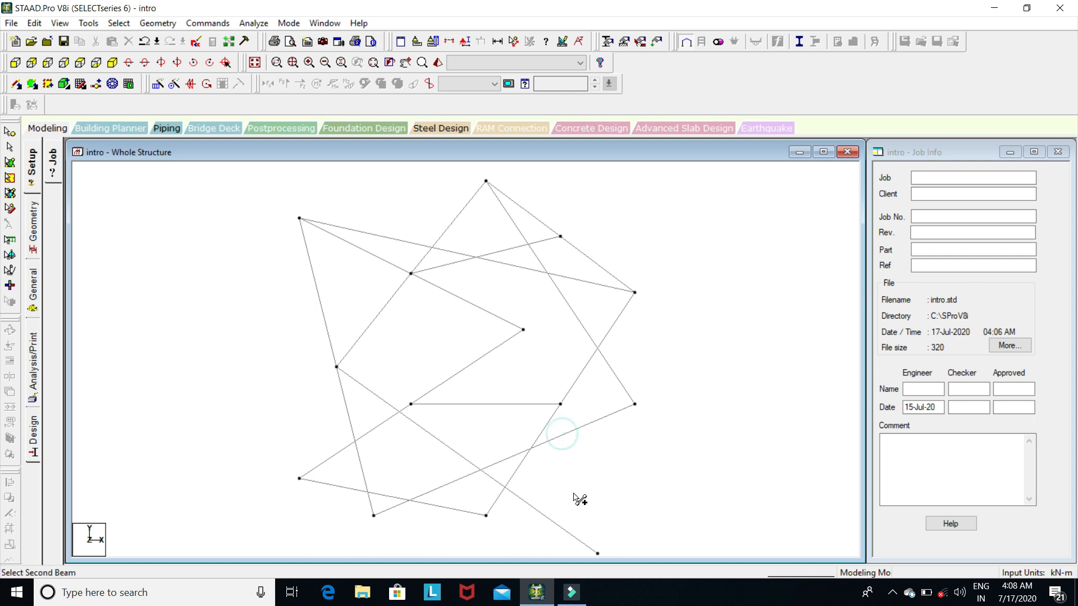
click(559, 525)
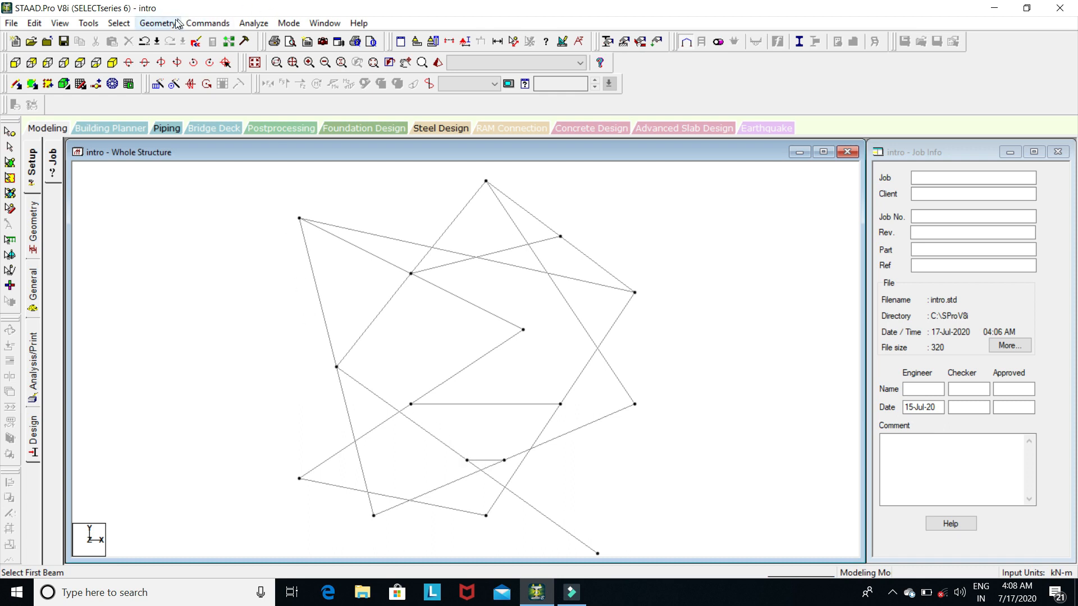
Step: Start Add Beam by Perpendicular Intersection and try picking the beam between (2,5) and (4,7.5) before any node
click(159, 23)
mouse_move(318, 128)
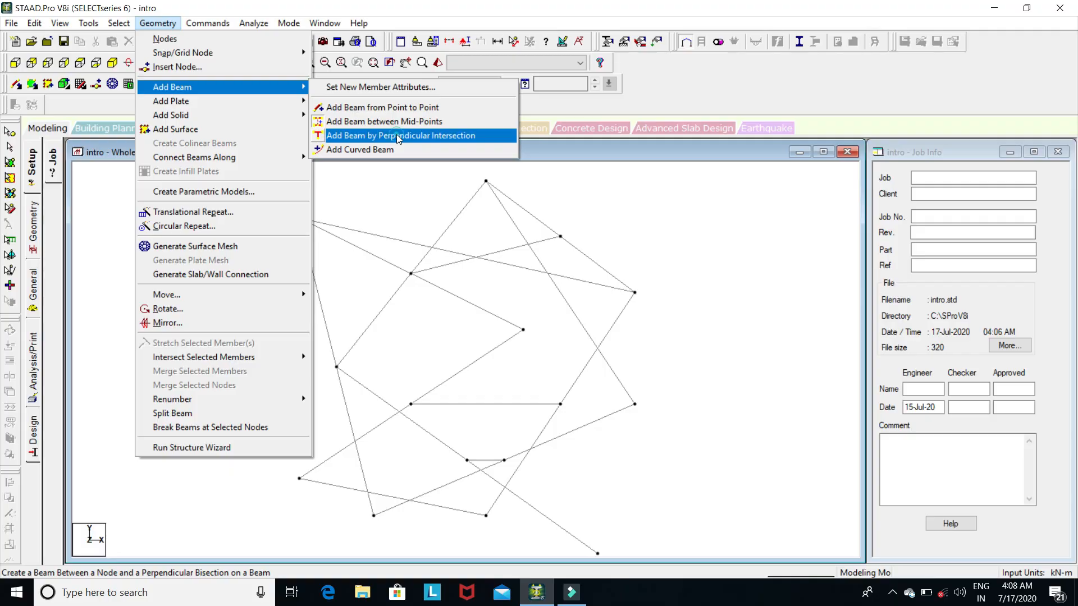
click(396, 136)
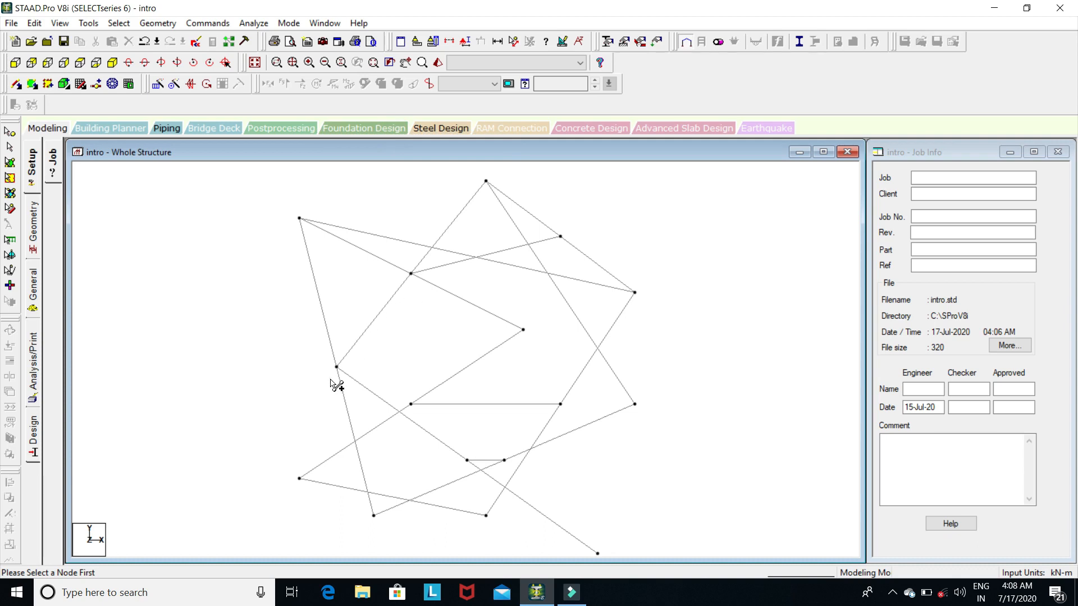
click(379, 315)
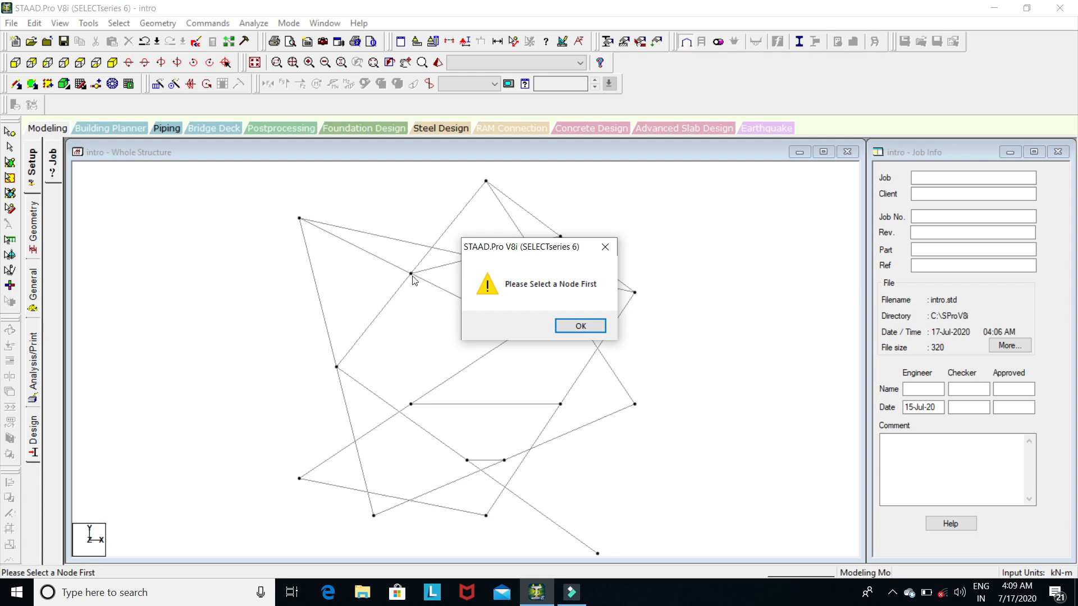
click(572, 325)
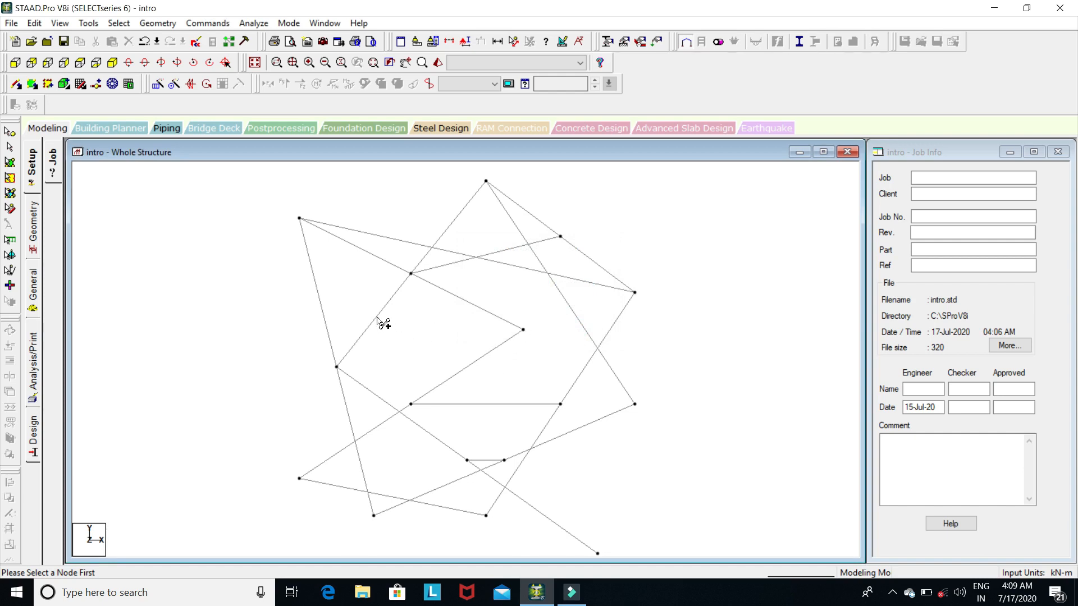
Step: Try a perpendicular beam from node (7,6) to the beam above (2,5), and add one to the beam between (8,4) and (10,7)
click(523, 330)
click(352, 351)
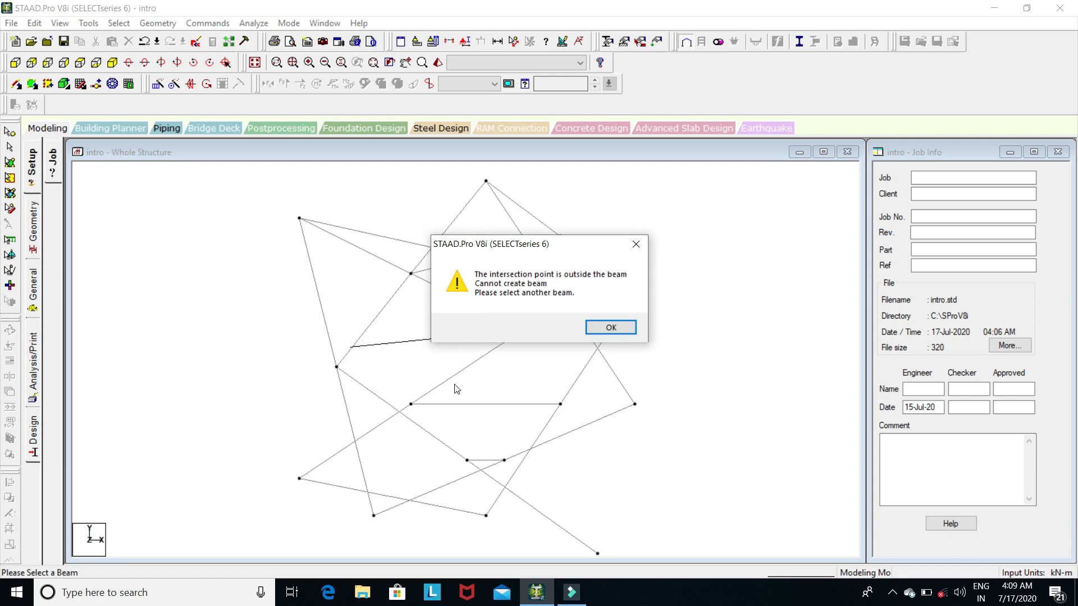
key(Return)
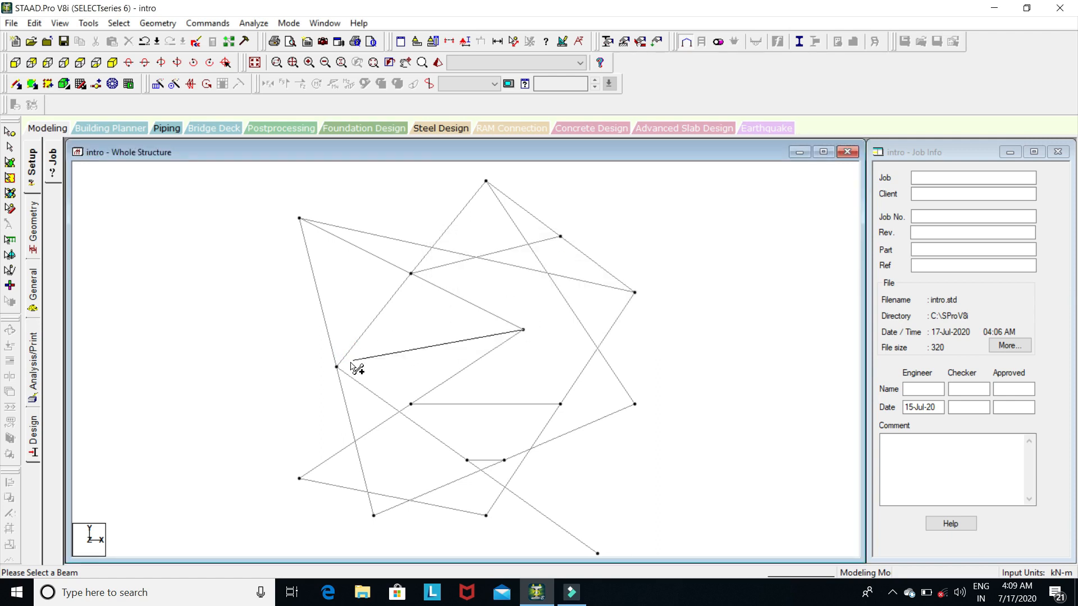
click(369, 329)
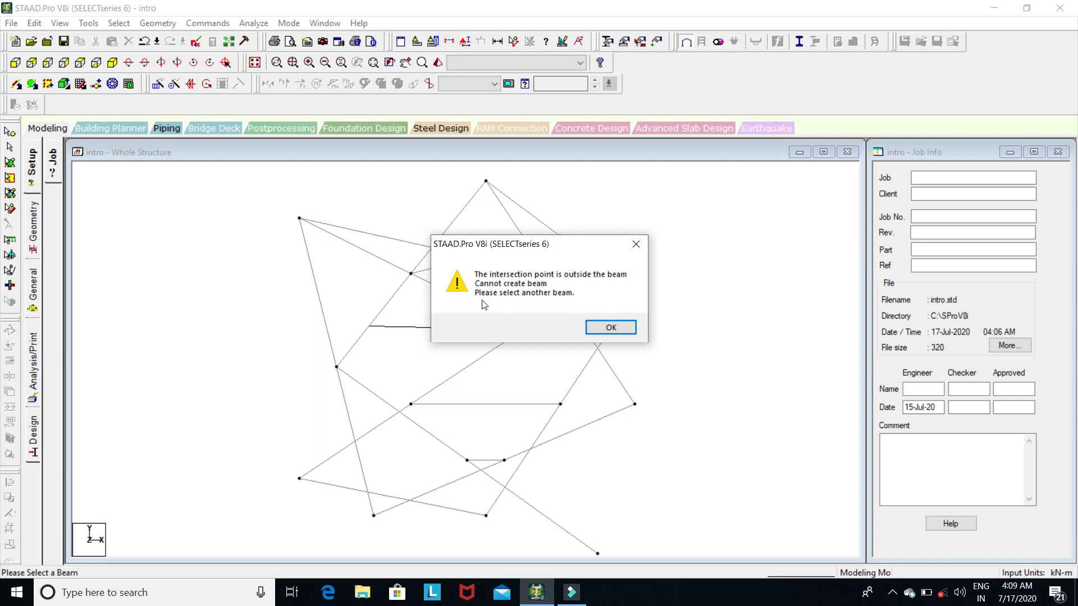
click(607, 327)
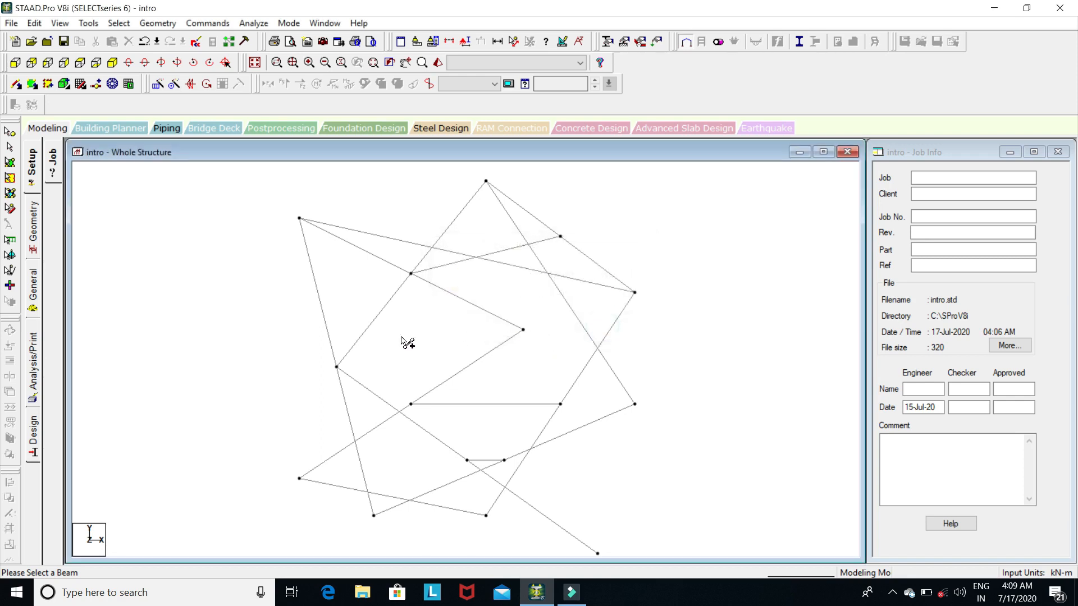
click(356, 341)
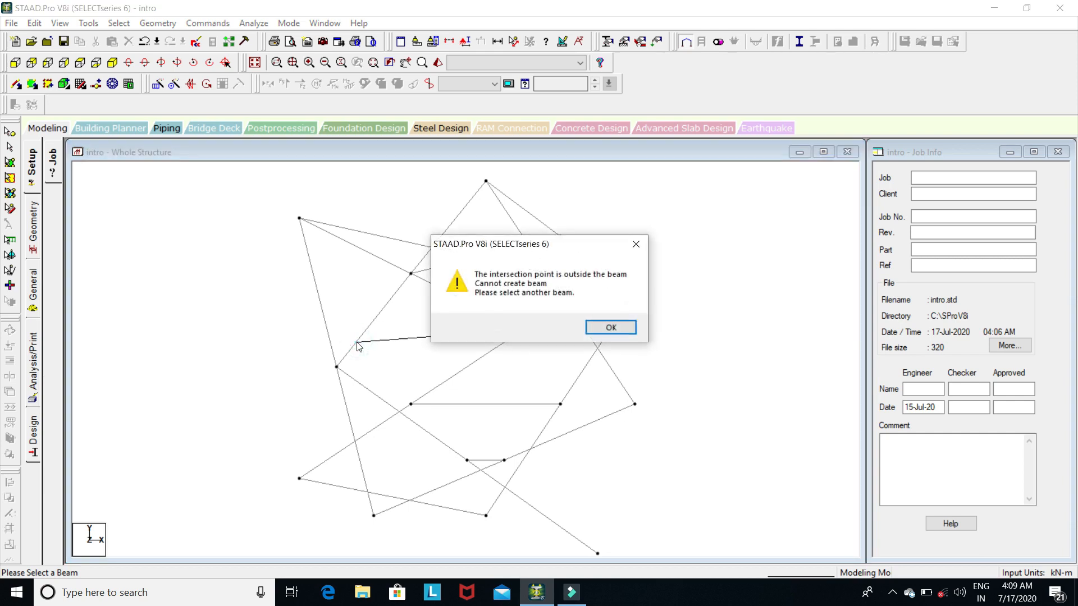
click(611, 327)
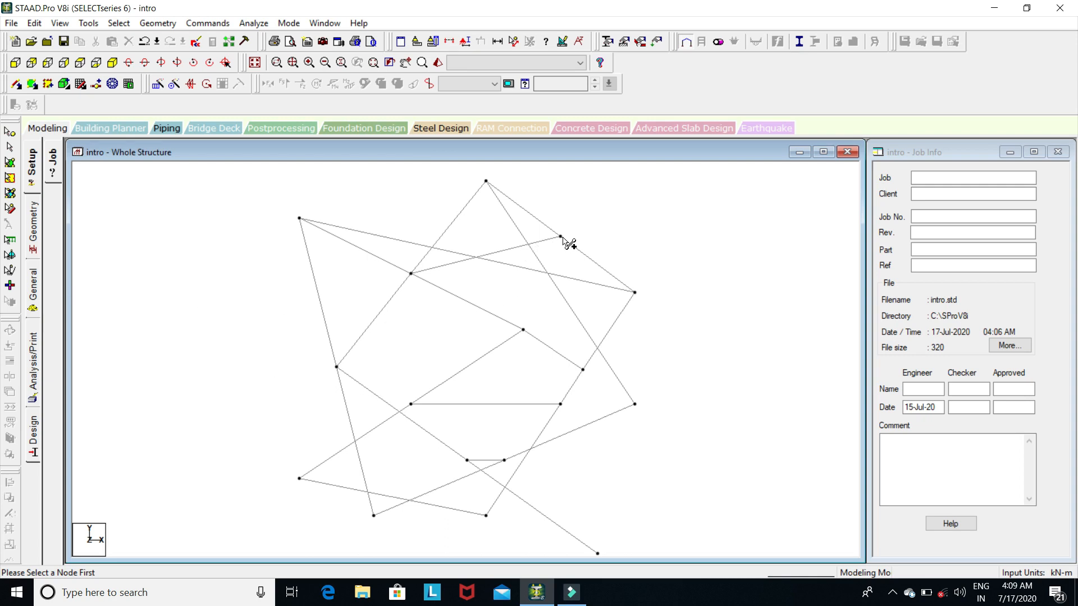
Step: Add perpendicular beams from node (7,6) to the horizontal beam (4,4)-(8,4) and from node (10,4) to the sloping beam (8,4)-(10,7)
click(523, 330)
click(484, 404)
click(635, 404)
click(582, 370)
Step: Add perpendicular beams from node (10,4) to the beam ending at (9,0), and from node (6,1) to the beam starting at (3,1)
click(634, 404)
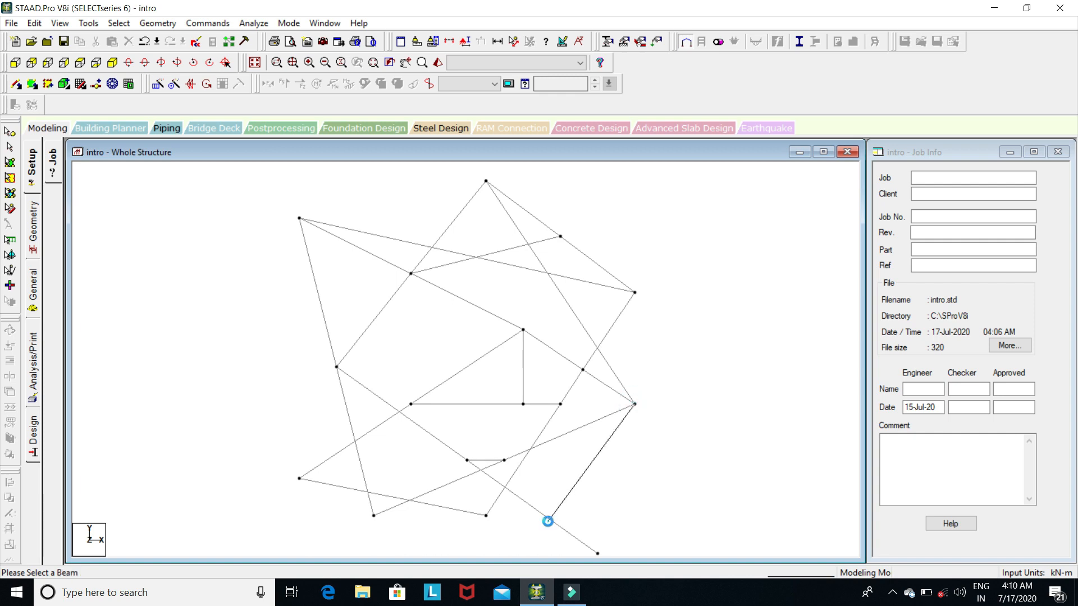
click(551, 521)
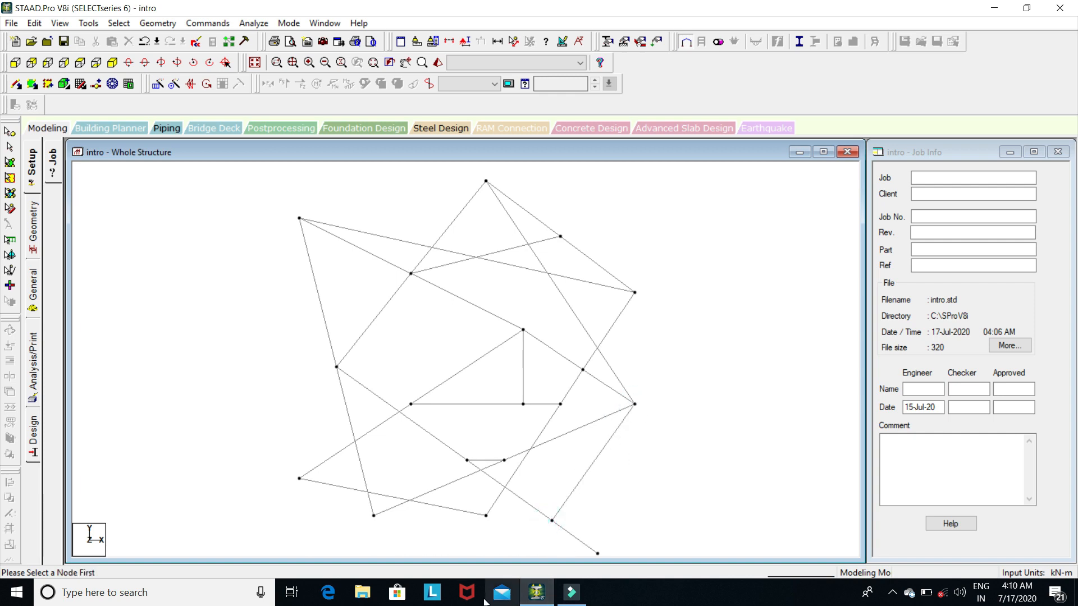
click(483, 510)
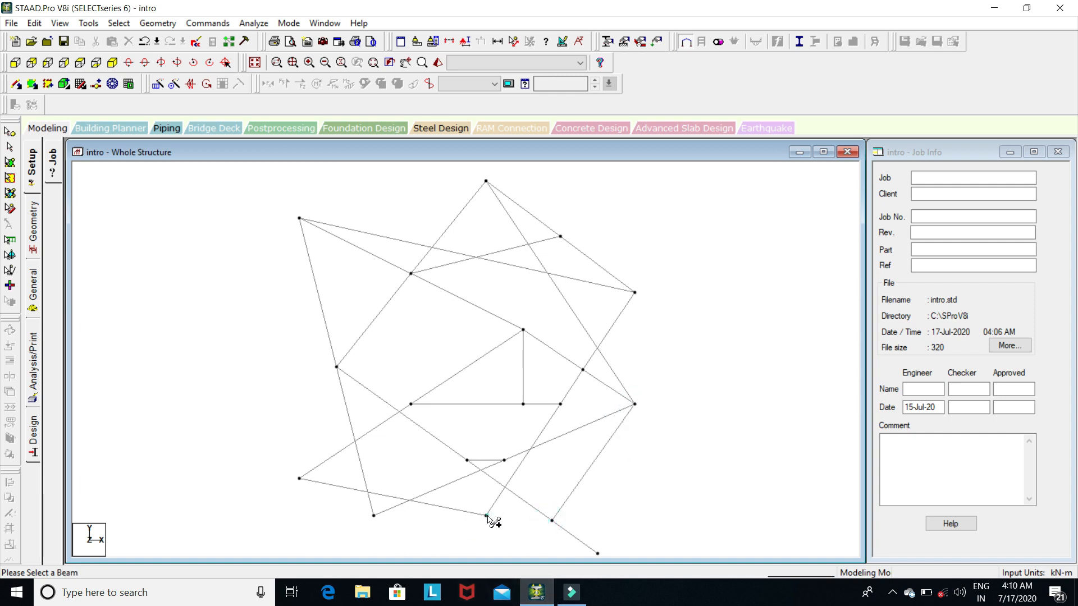
click(449, 483)
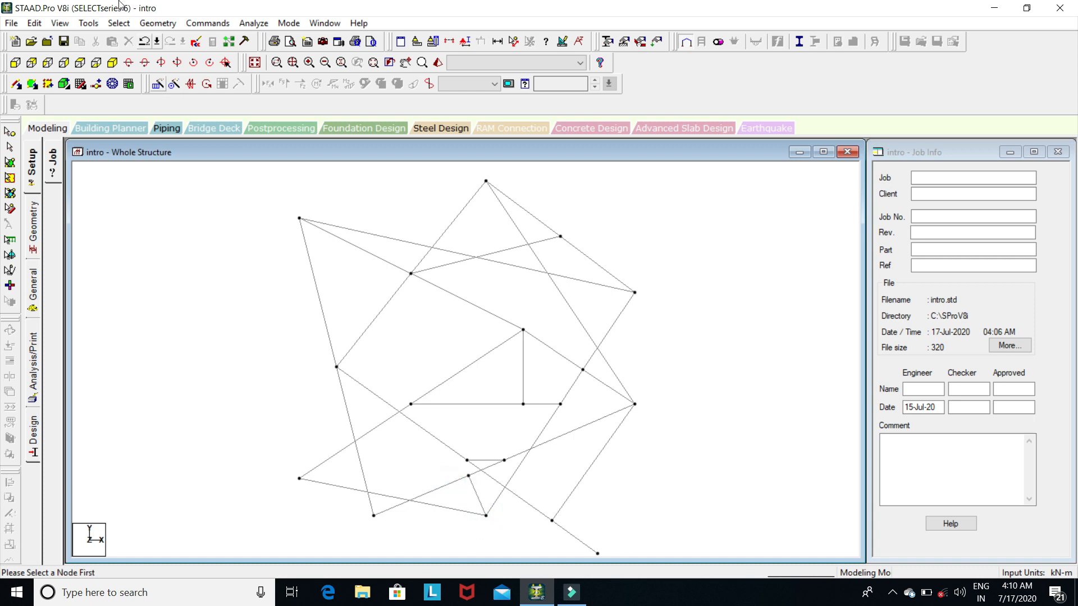
Step: Add a curved beam from node (1,9) to node (6,10) with a 100 m radius of curvature and 0° gamma angle
click(153, 23)
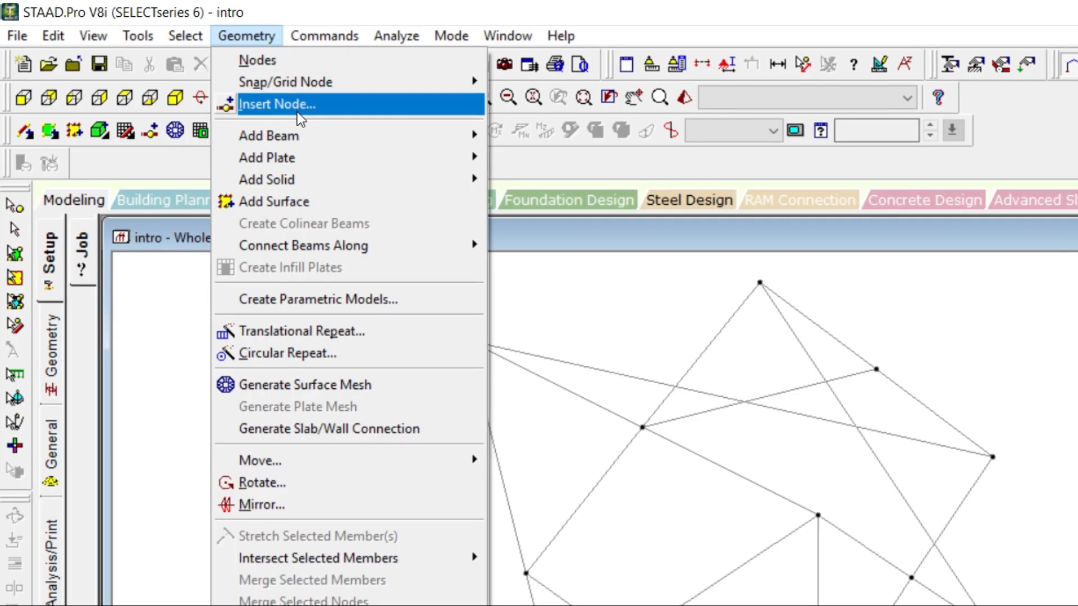
mouse_move(200, 85)
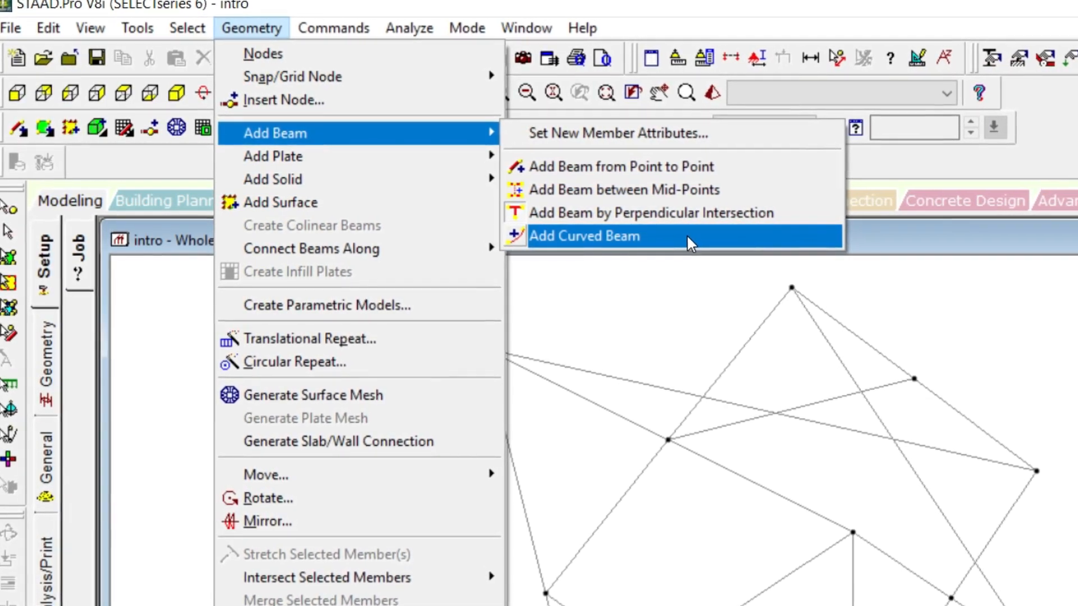
click(688, 235)
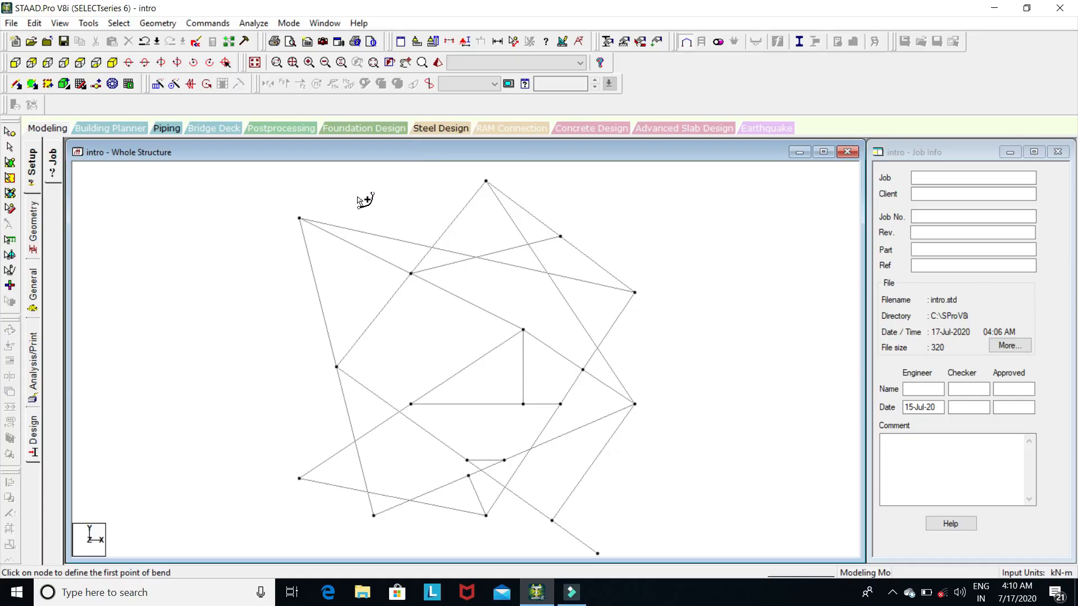
scroll(427, 230, down, 2)
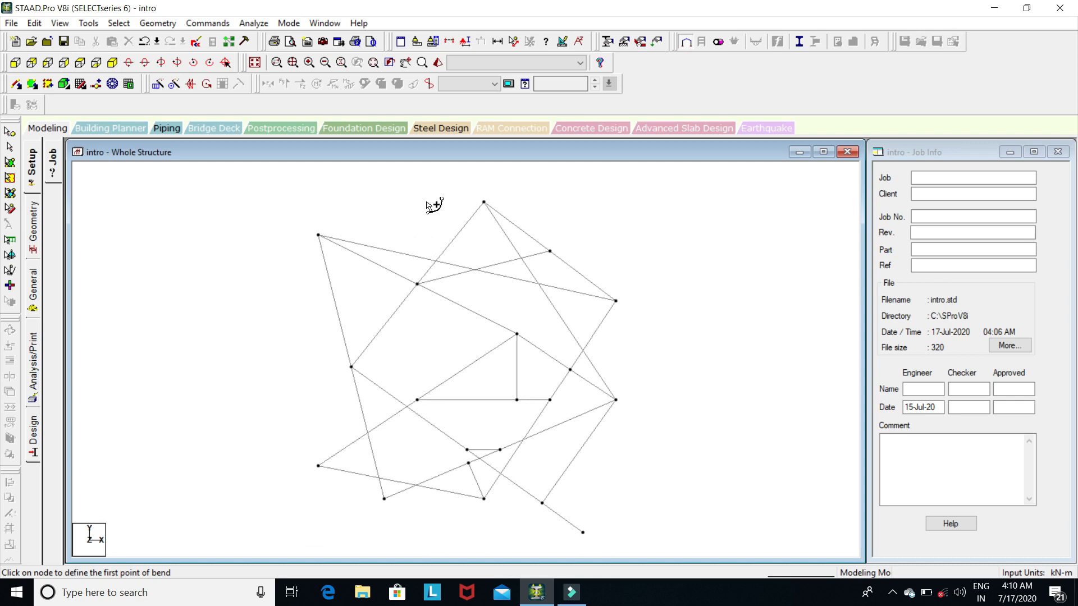
click(318, 236)
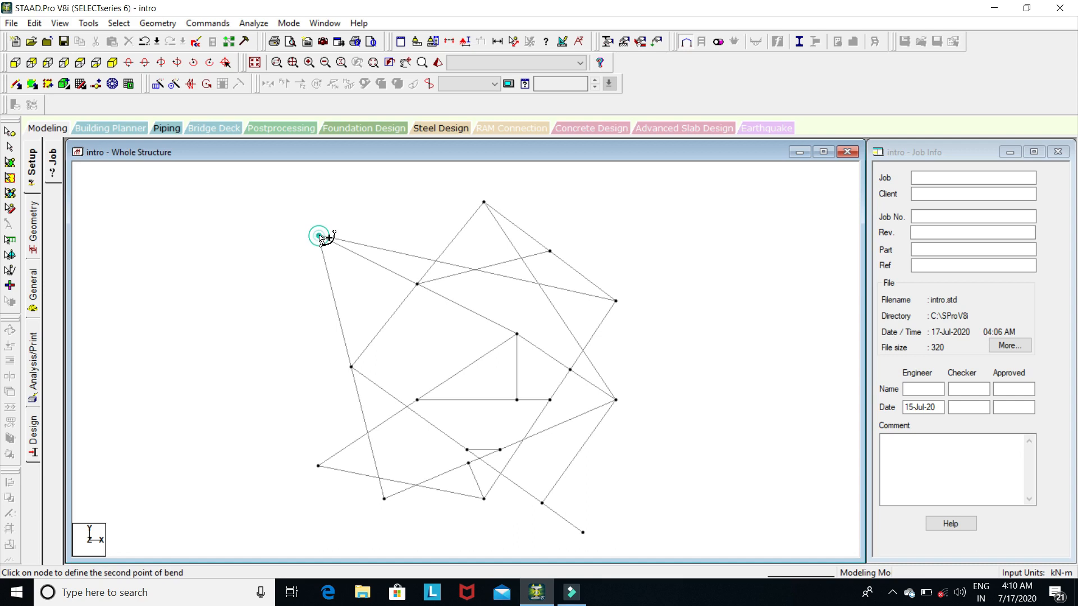
click(485, 201)
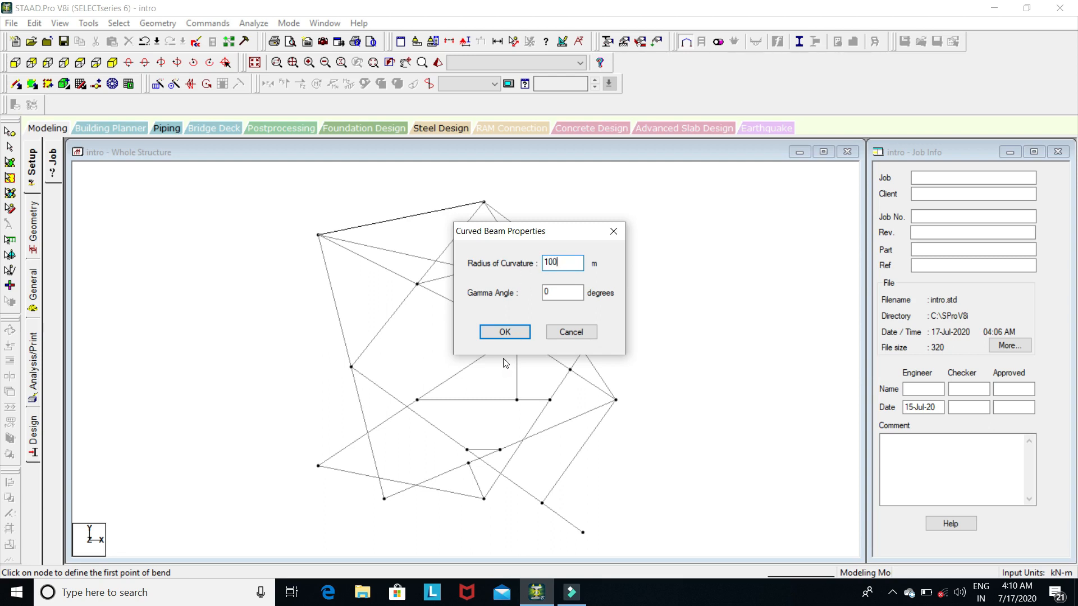
click(507, 332)
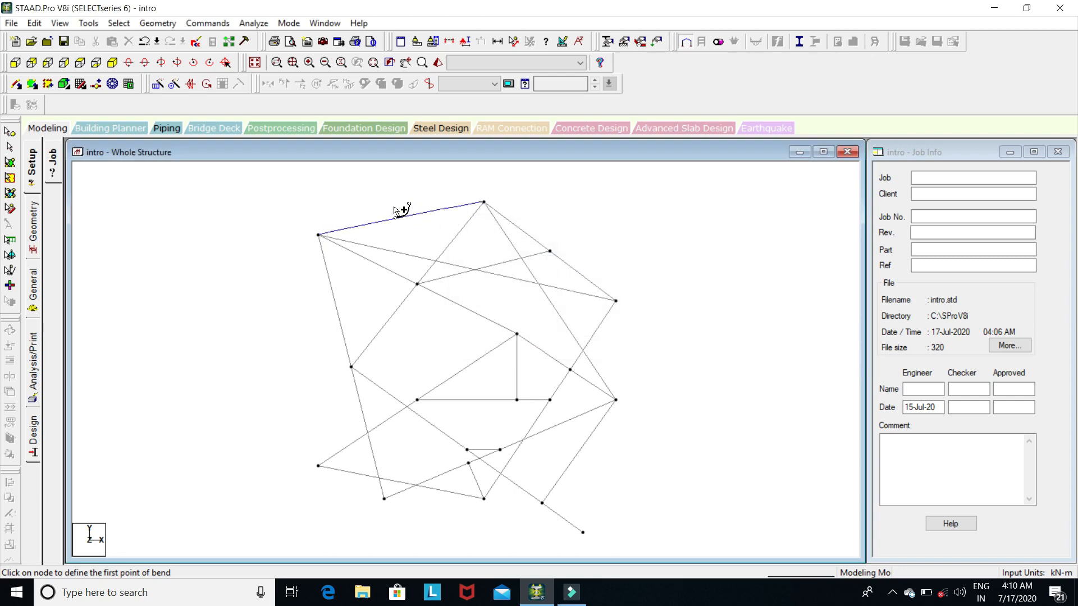
Step: Add a second curved beam between nodes (1,9) and (6,10) with a 200 m radius of curvature
scroll(395, 208, up, 7)
scroll(409, 205, down, 6)
middle_drag(424, 231, 446, 294)
click(329, 278)
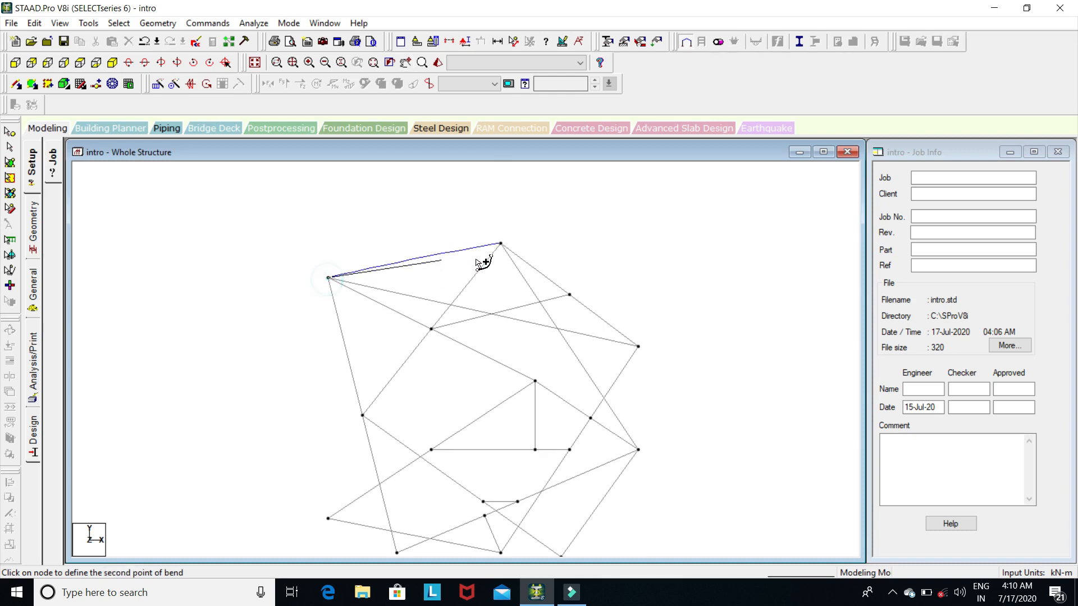
click(500, 244)
double_click(559, 262)
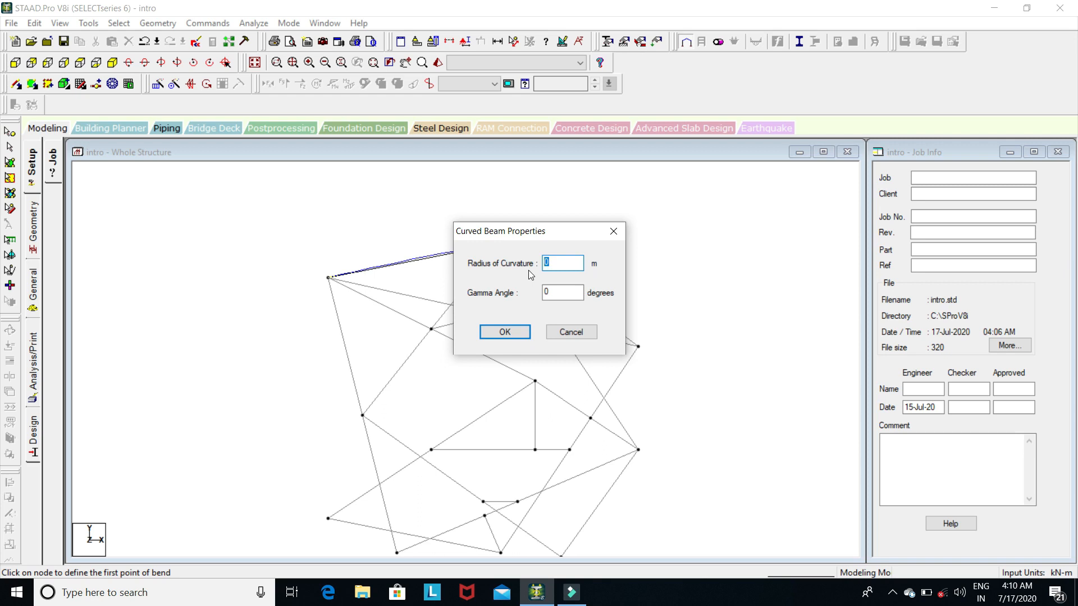
text(200)
click(505, 332)
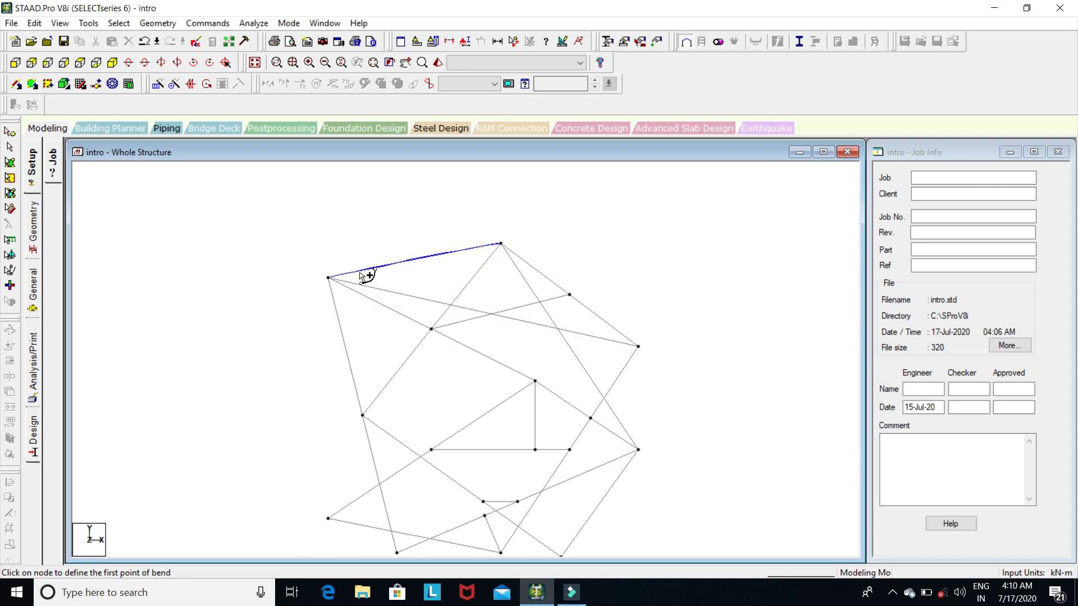
Step: Add a curved beam between nodes (1,9) and (6,10) with a 25 m radius of curvature
click(329, 278)
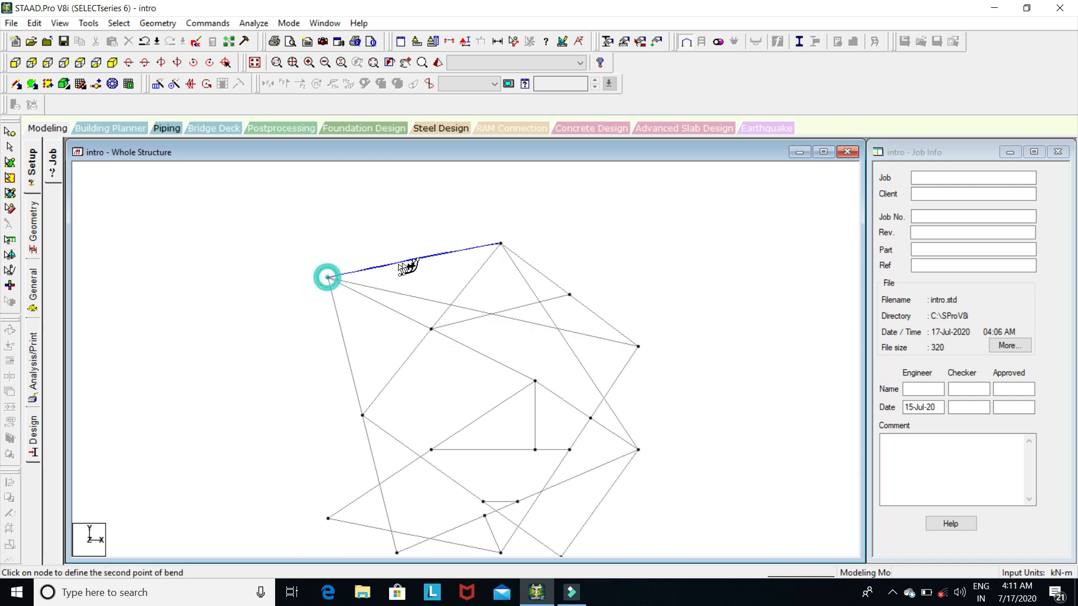
click(501, 244)
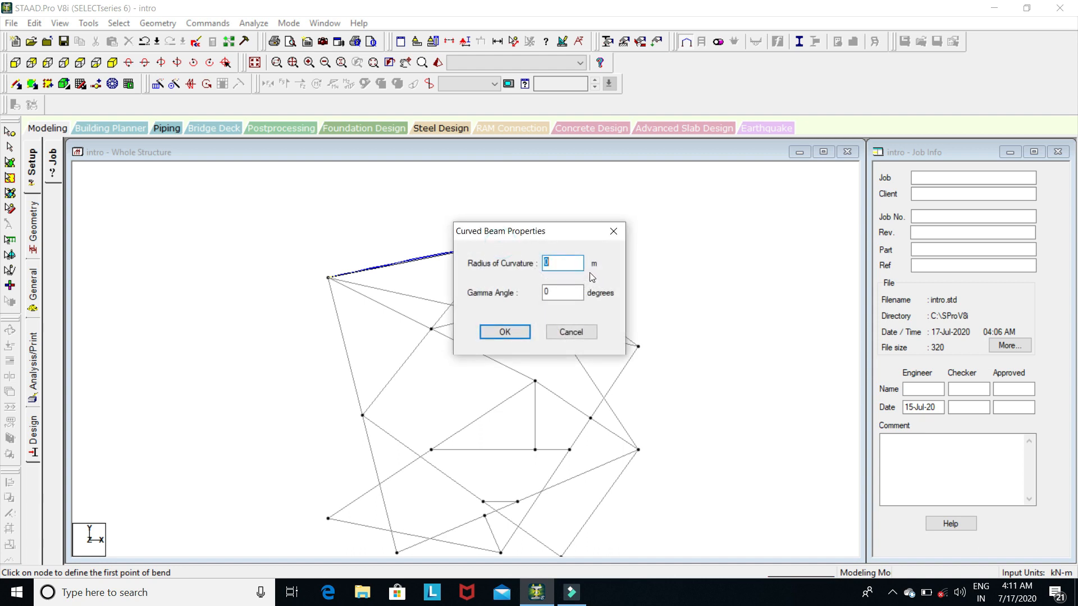
text(25)
click(504, 332)
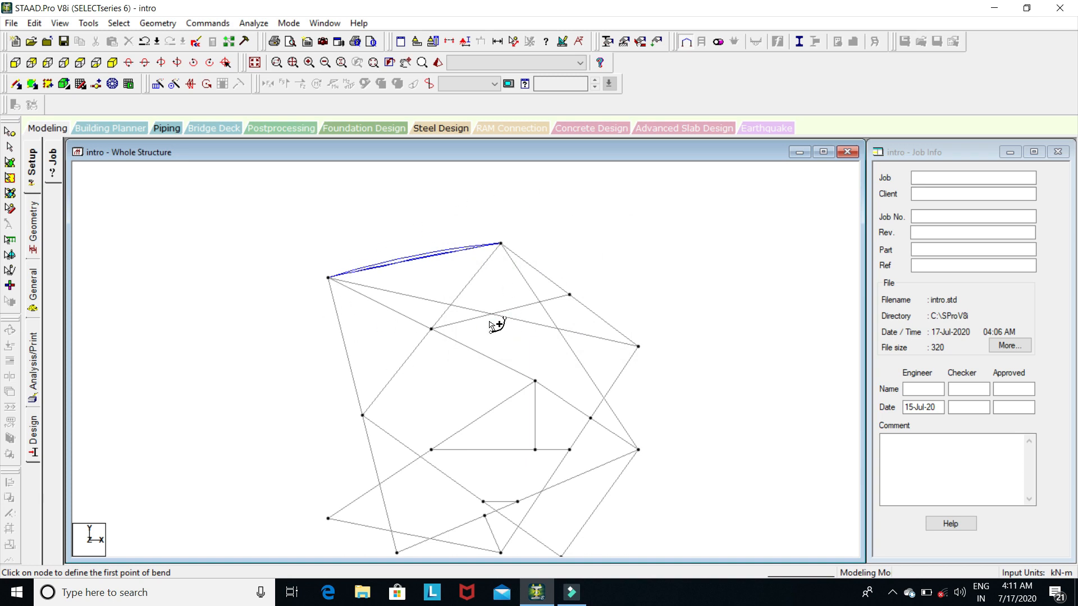
Step: Add another curved beam between nodes (1,9) and (6,10), using a 10 m radius of curvature
click(328, 278)
click(501, 243)
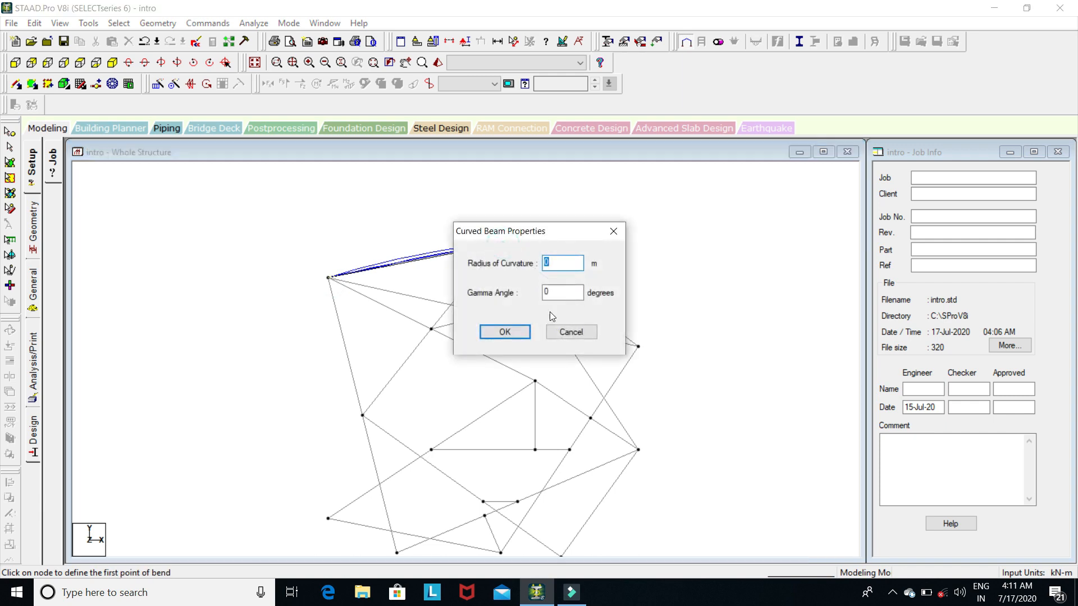
text(10)
click(504, 333)
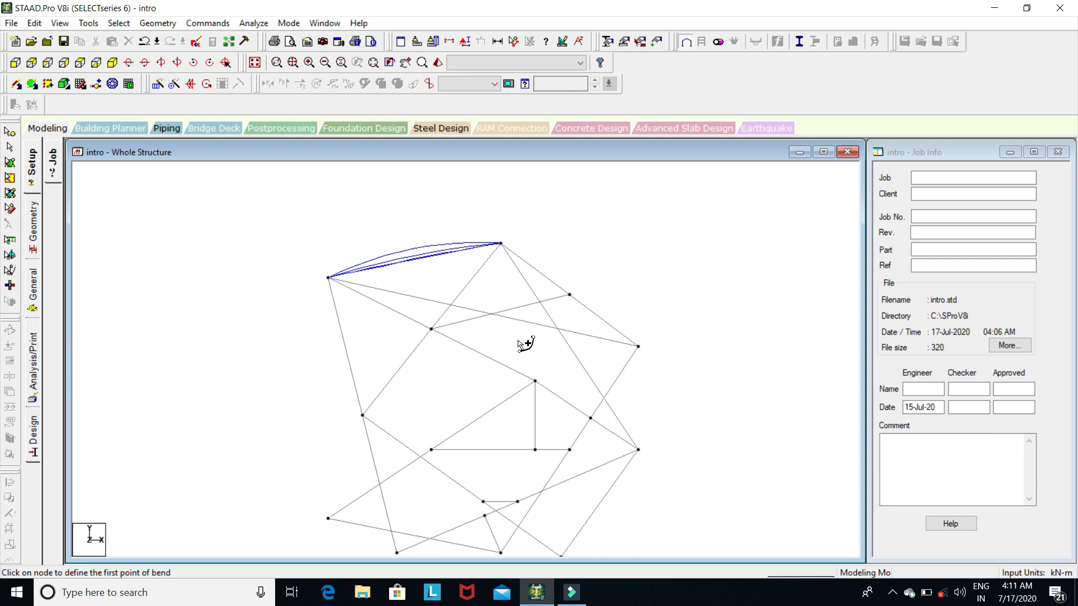
Step: Add a curved beam from node (10,7) to node (10,4) with a 5 m radius and 0° gamma angle, accepting the auto save of the file
click(637, 346)
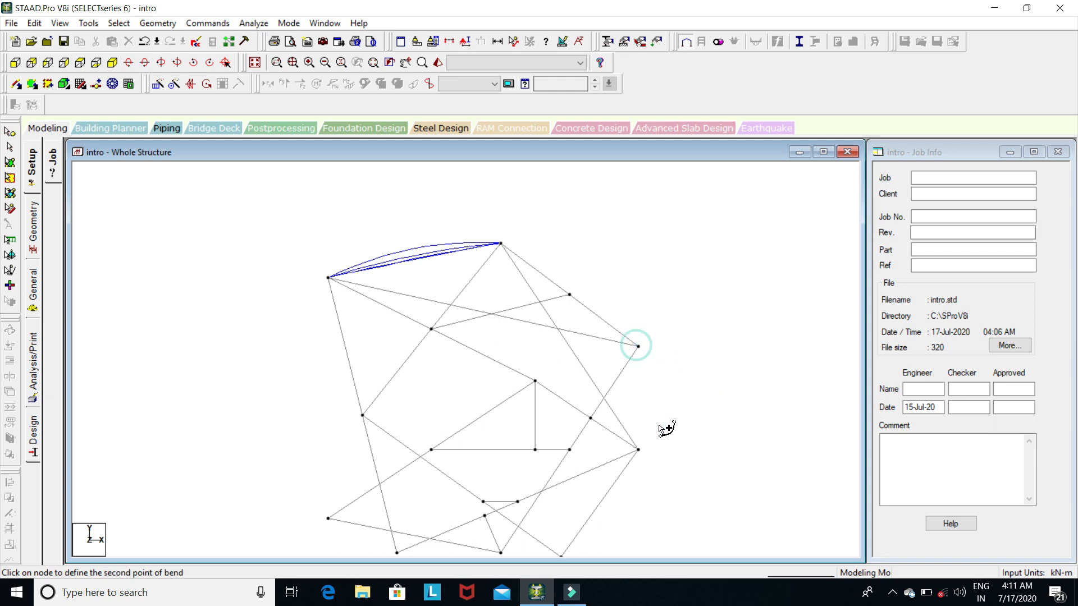
click(639, 451)
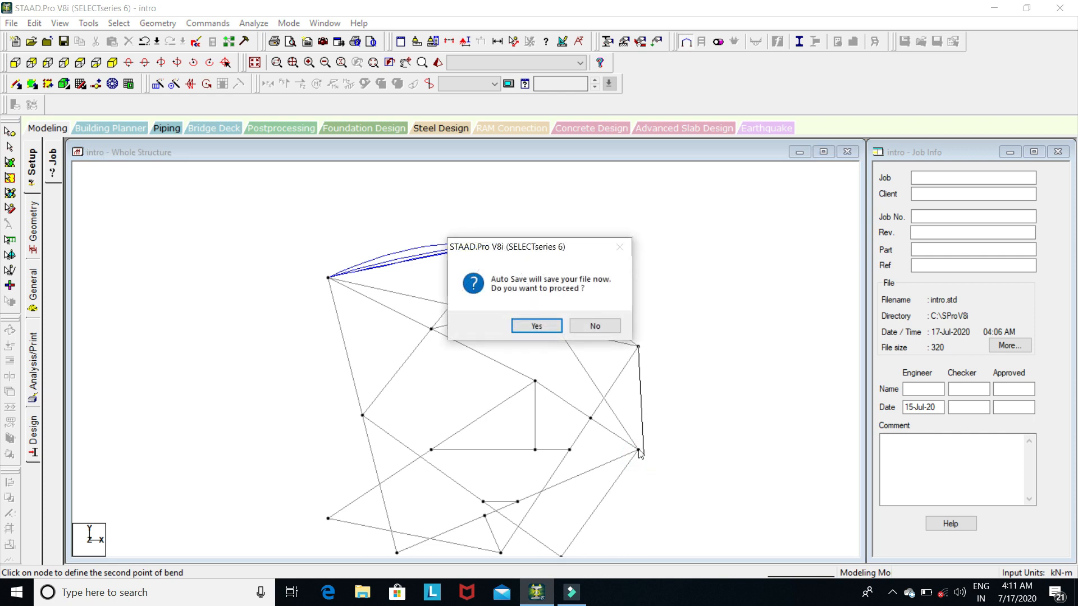
click(532, 325)
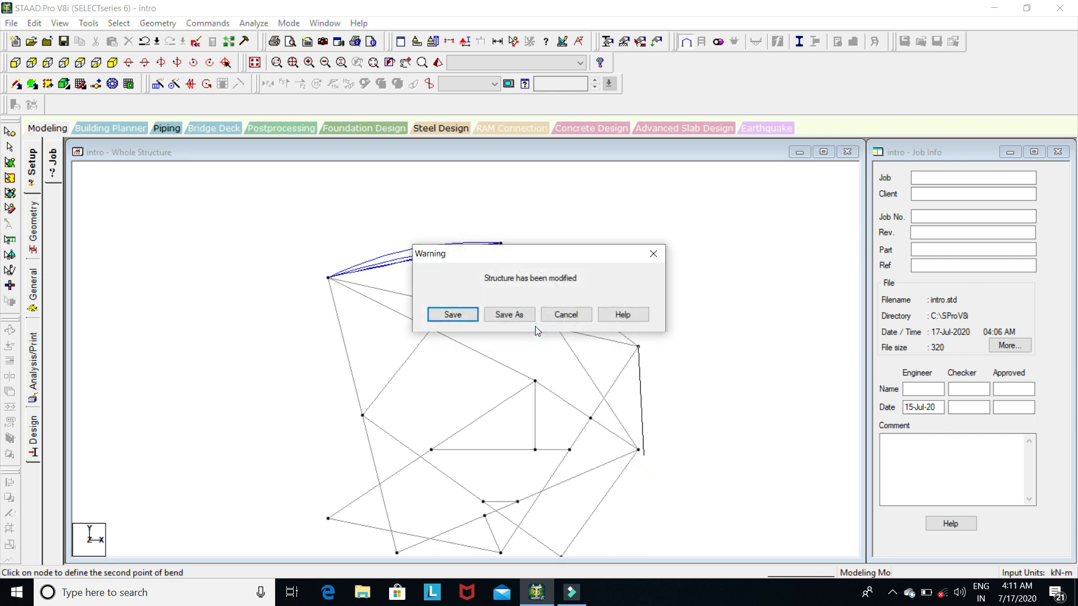
click(469, 315)
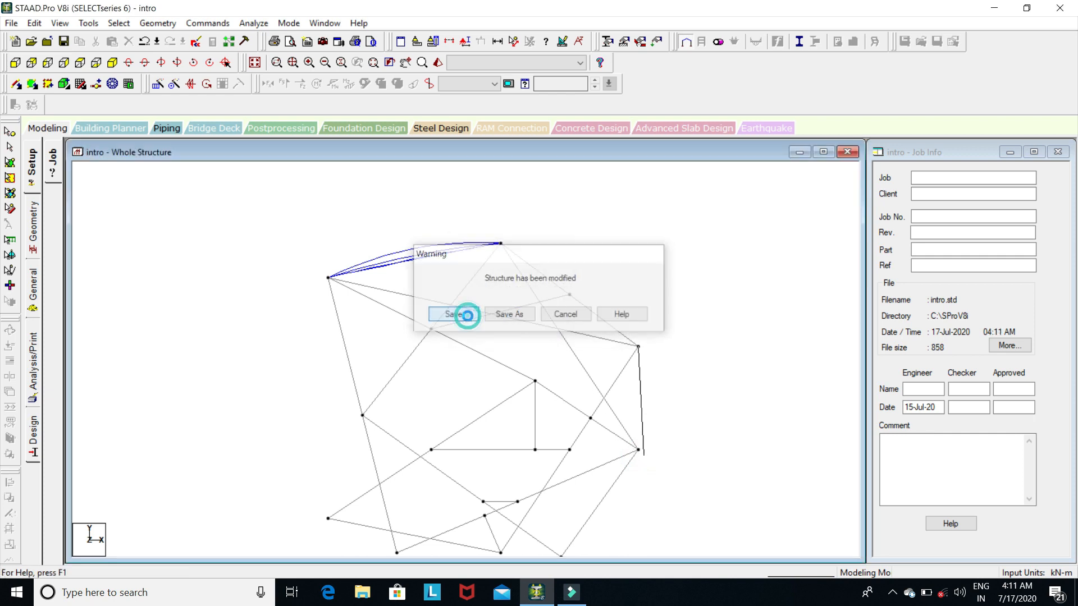
click(640, 452)
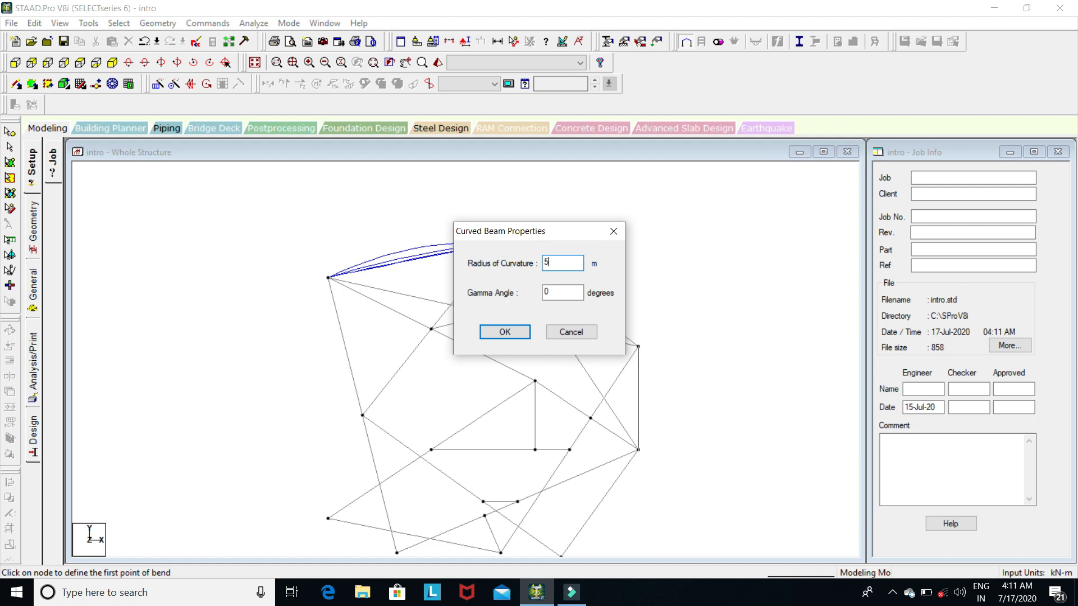
click(503, 332)
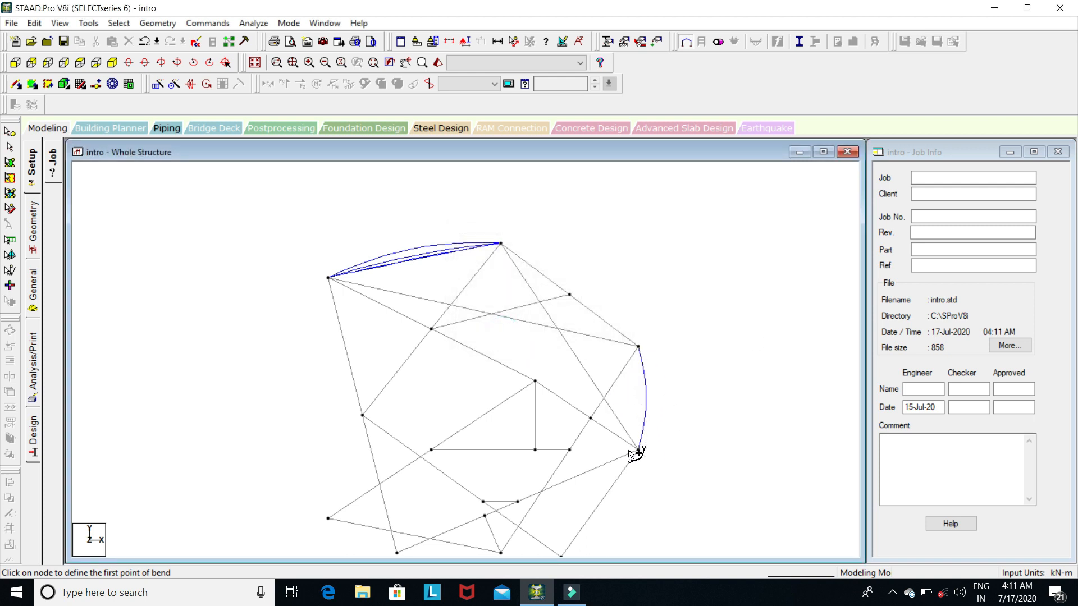
Step: Add a second 5 m radius curved beam between nodes (10,7) and (10,4), changing the gamma angle so it bows inward
click(638, 347)
click(639, 450)
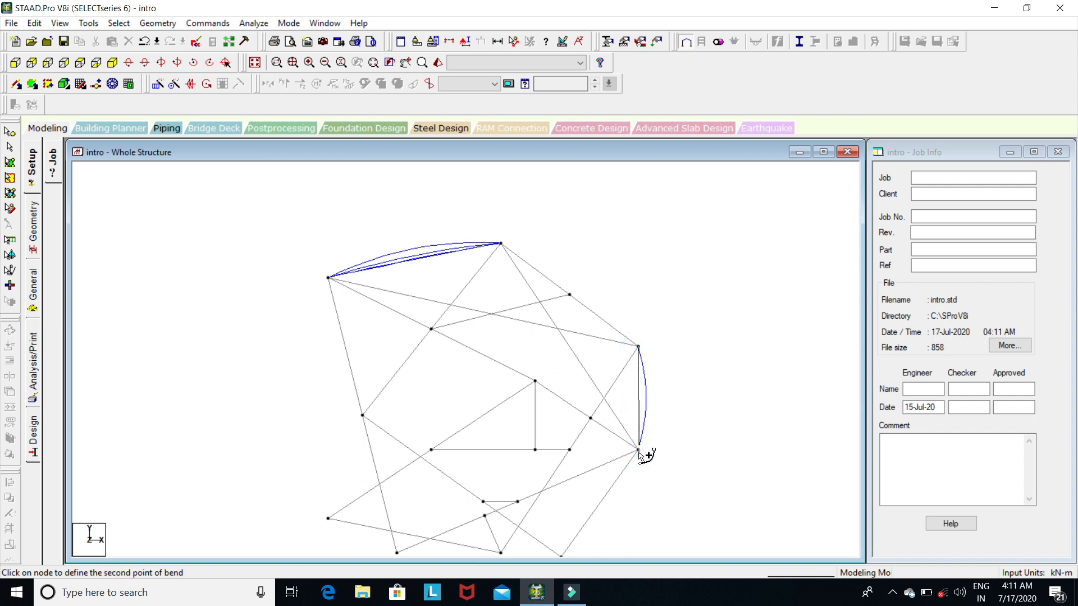
click(639, 450)
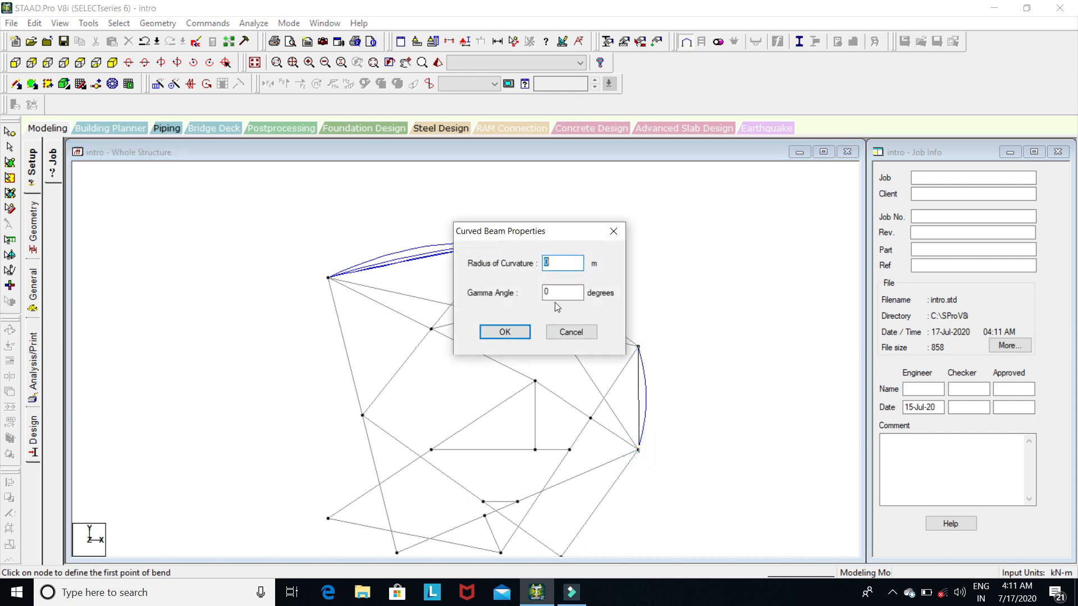
text(5)
drag(558, 294, 525, 291)
click(481, 331)
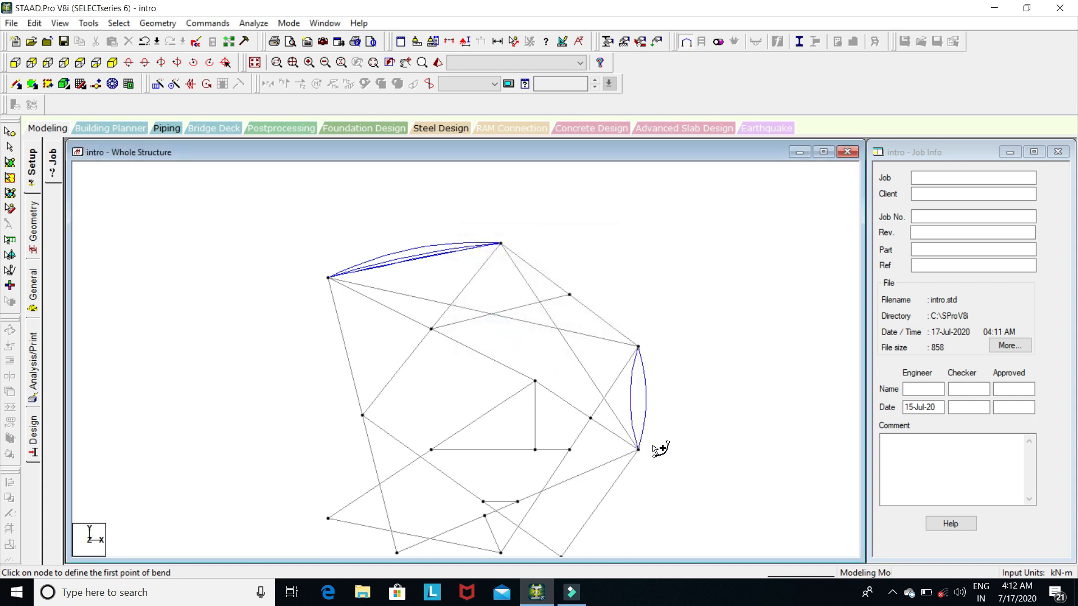
Step: Delete the outward-bowing curved beam between nodes (10,7) and (10,4)
key(Escape)
click(644, 406)
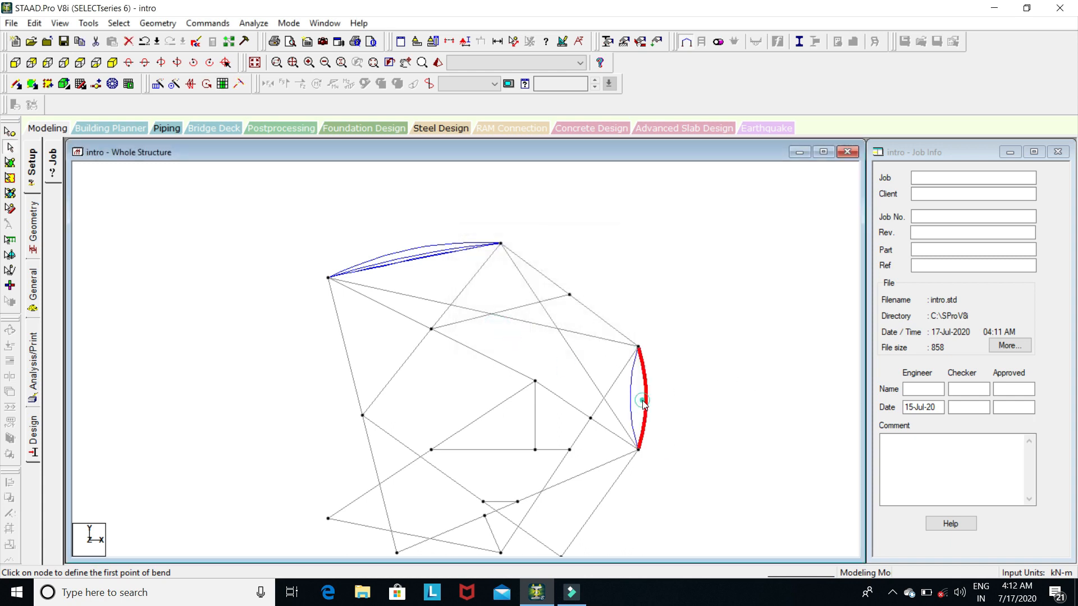
key(Delete)
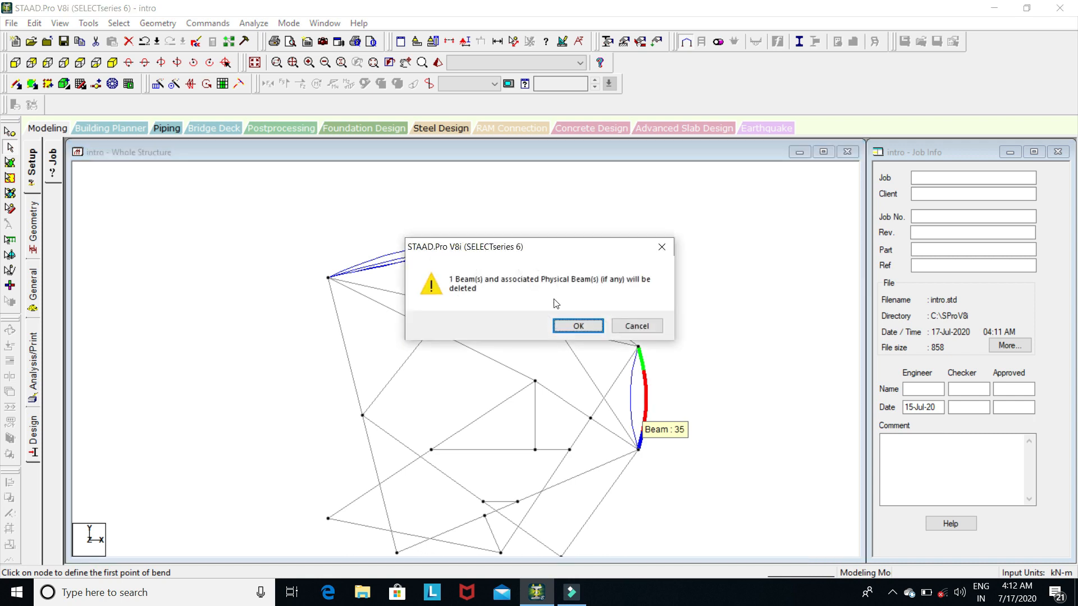
click(579, 326)
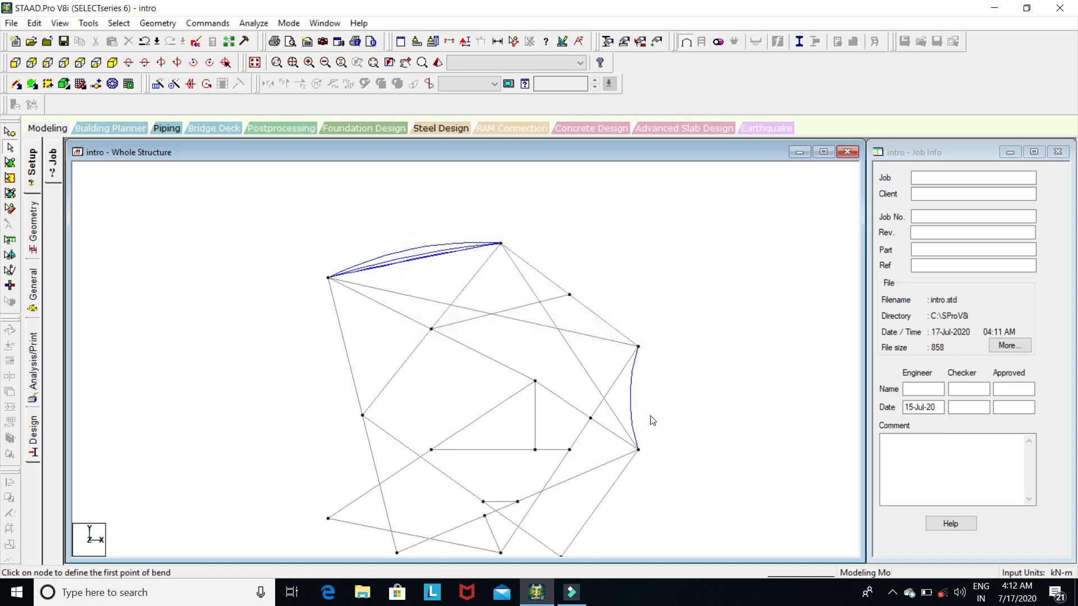
click(158, 23)
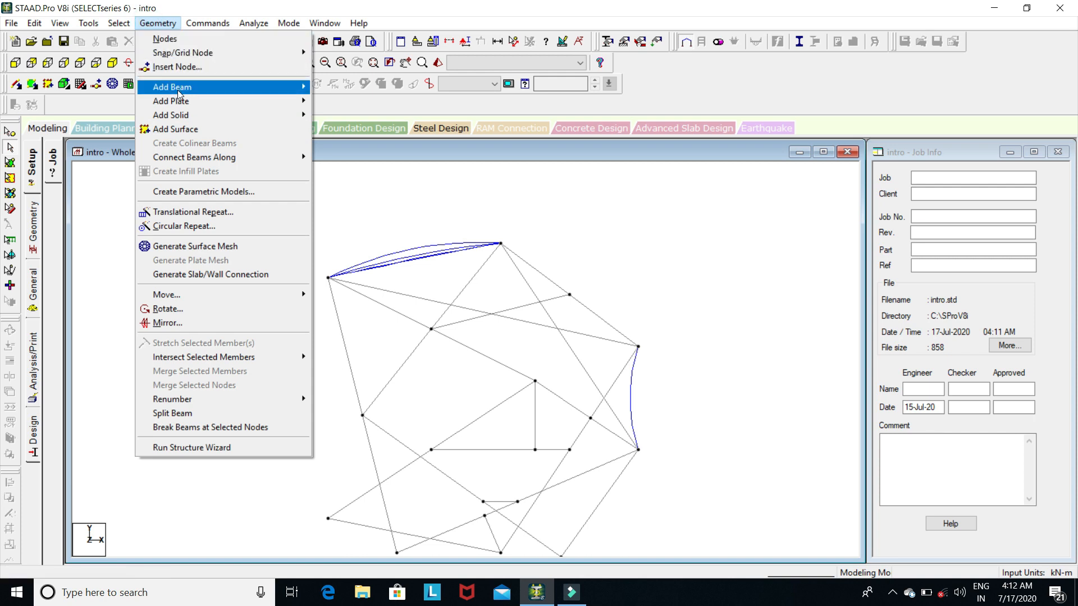
mouse_move(178, 89)
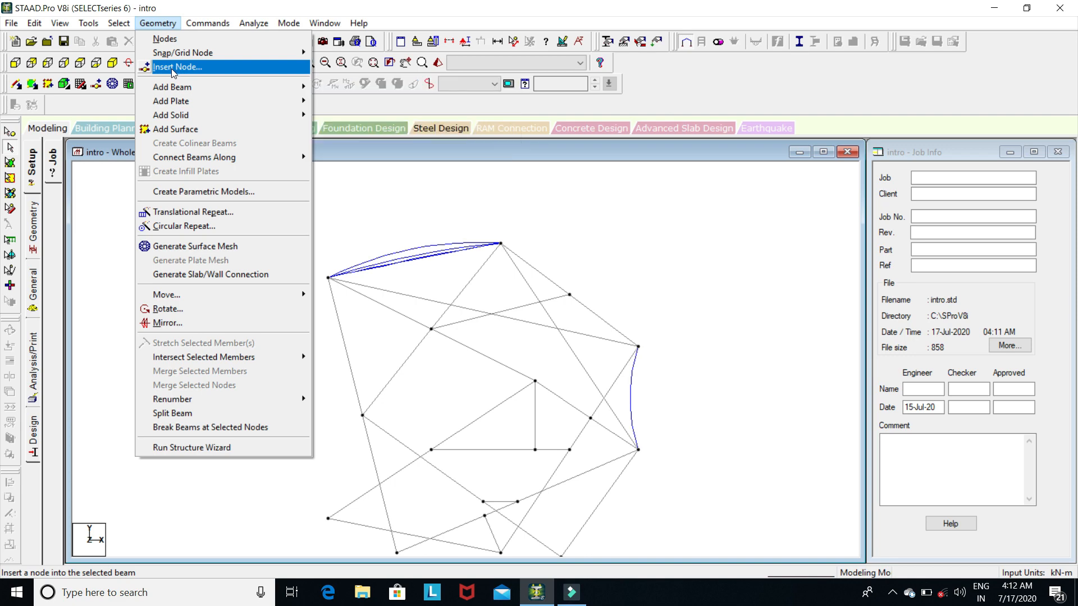
mouse_move(194, 23)
mouse_move(158, 23)
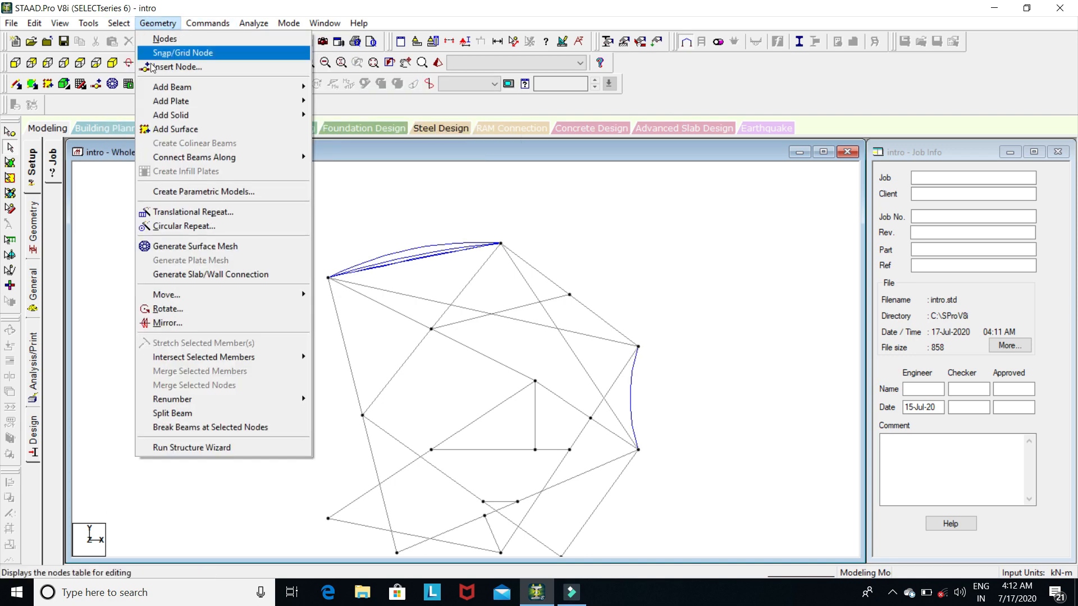
click(246, 482)
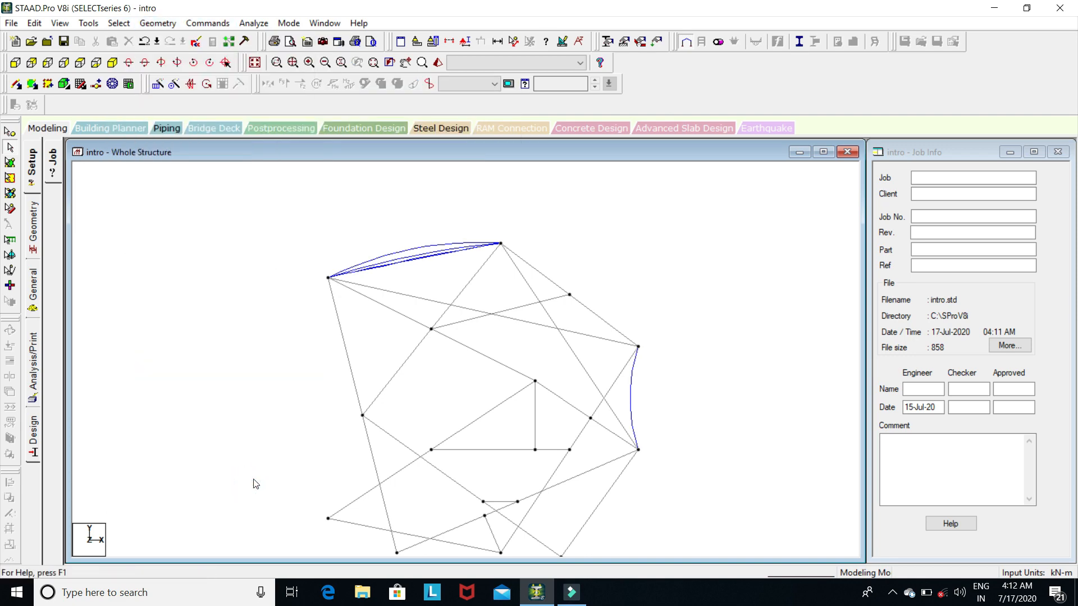